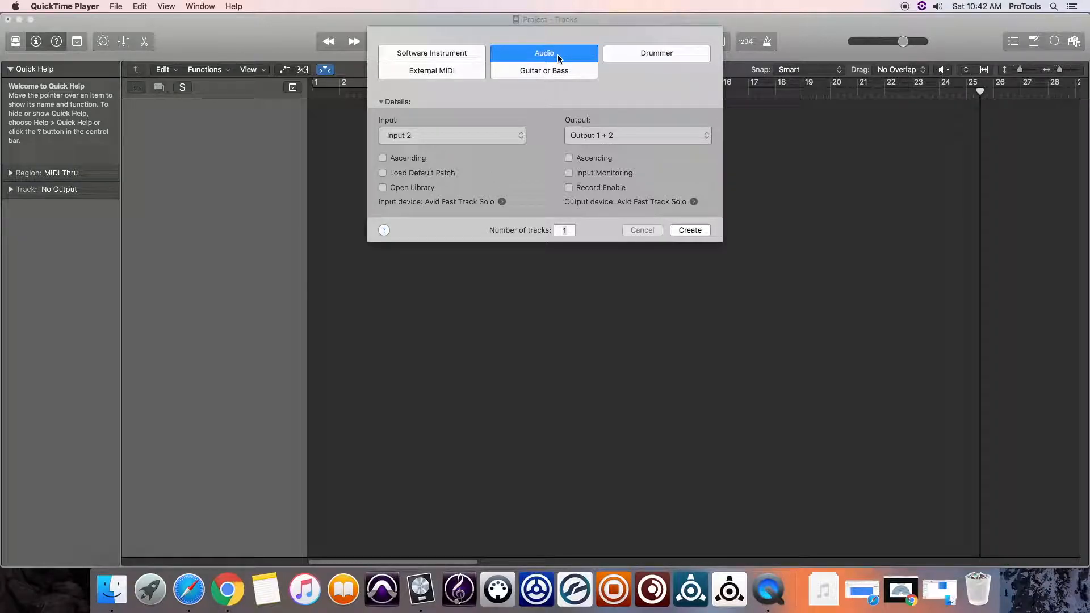
# - Create one audio track and import the multitrack audio files at bar 1, each onto its own new track
pyautogui.click(584, 224)
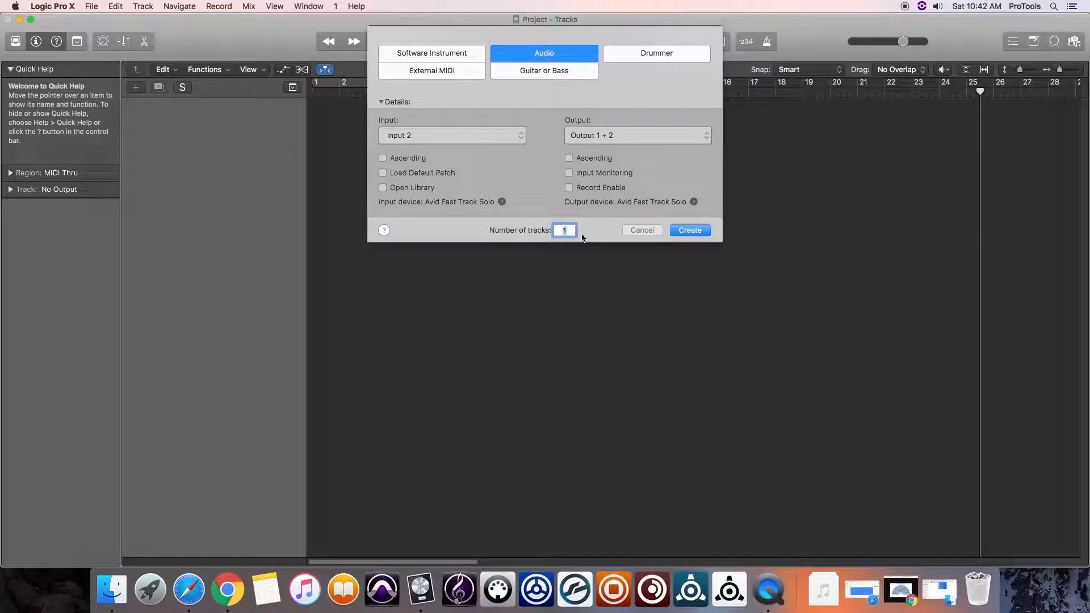
pyautogui.click(700, 233)
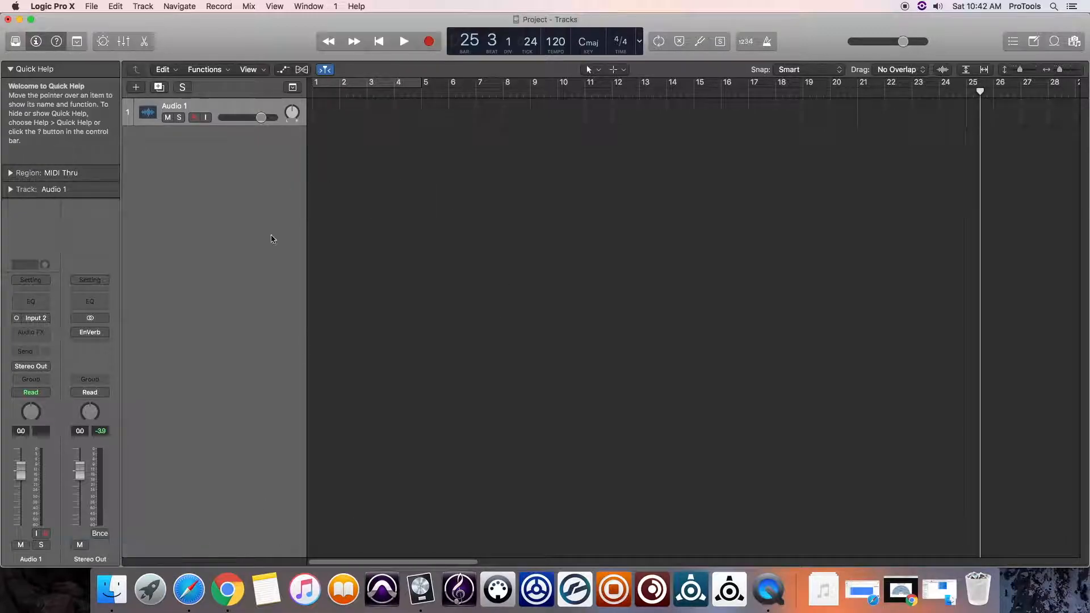
pyautogui.click(109, 591)
pyautogui.moveTo(761, 245); pyautogui.dragTo(311, 149)
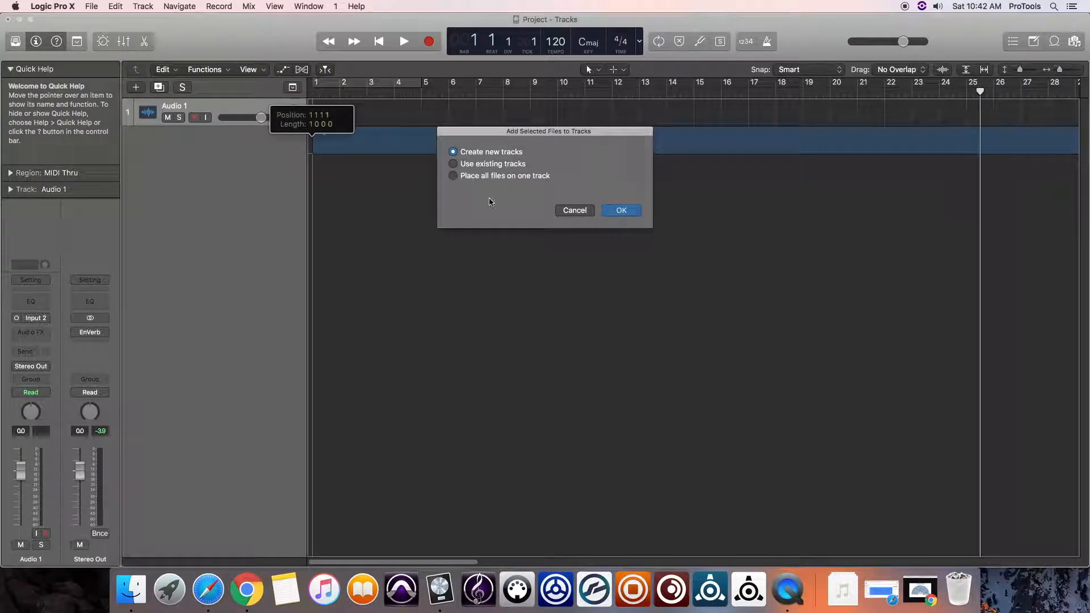
pyautogui.click(628, 210)
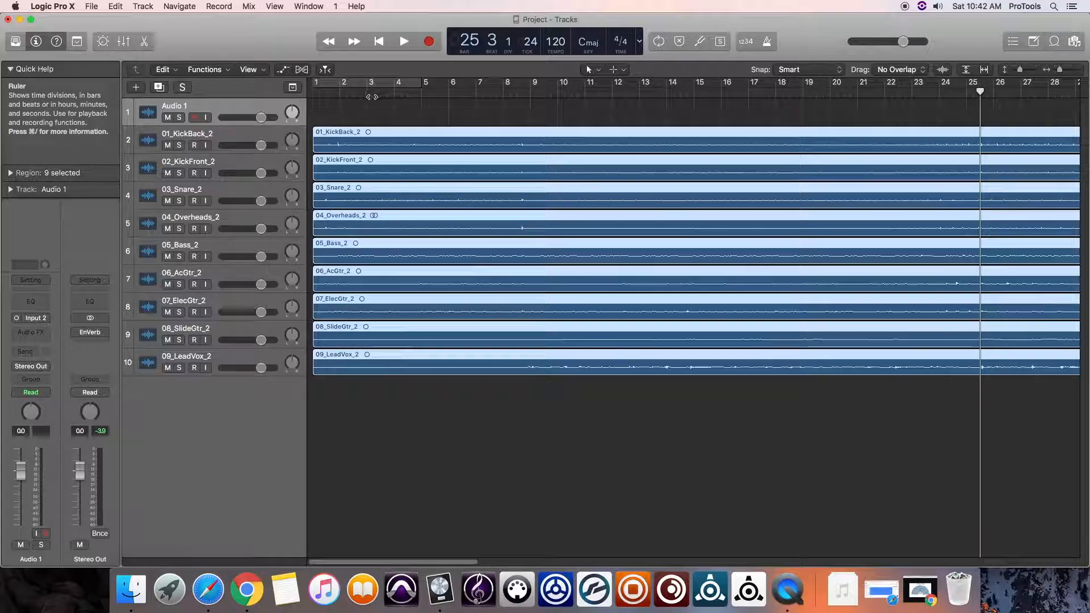
# - Play the full mix briefly from the start of the project, and return the playhead to bar 1
pyautogui.click(378, 42)
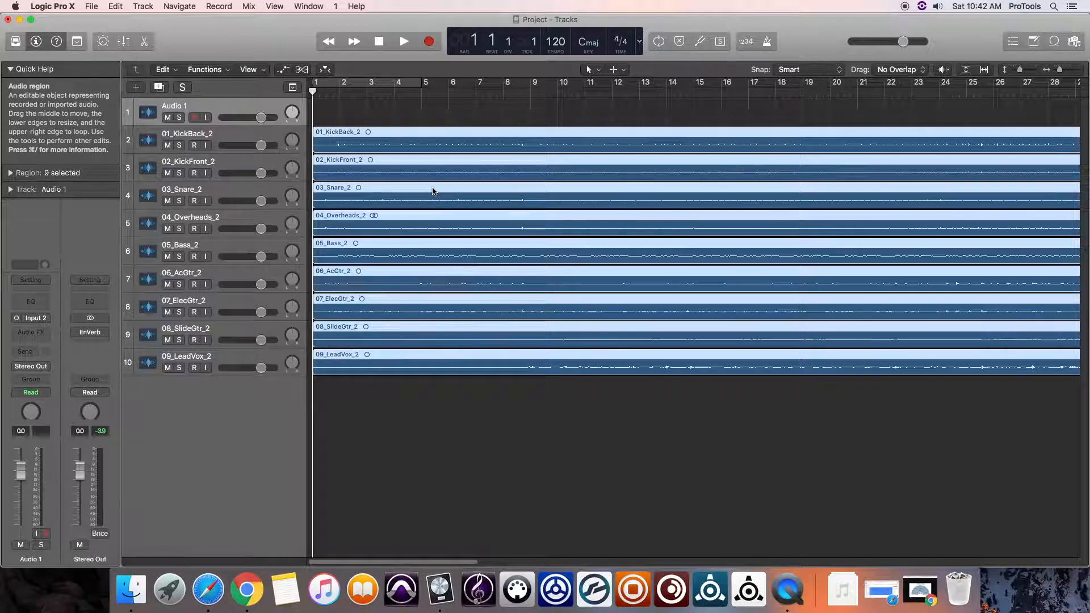
pyautogui.press('space')
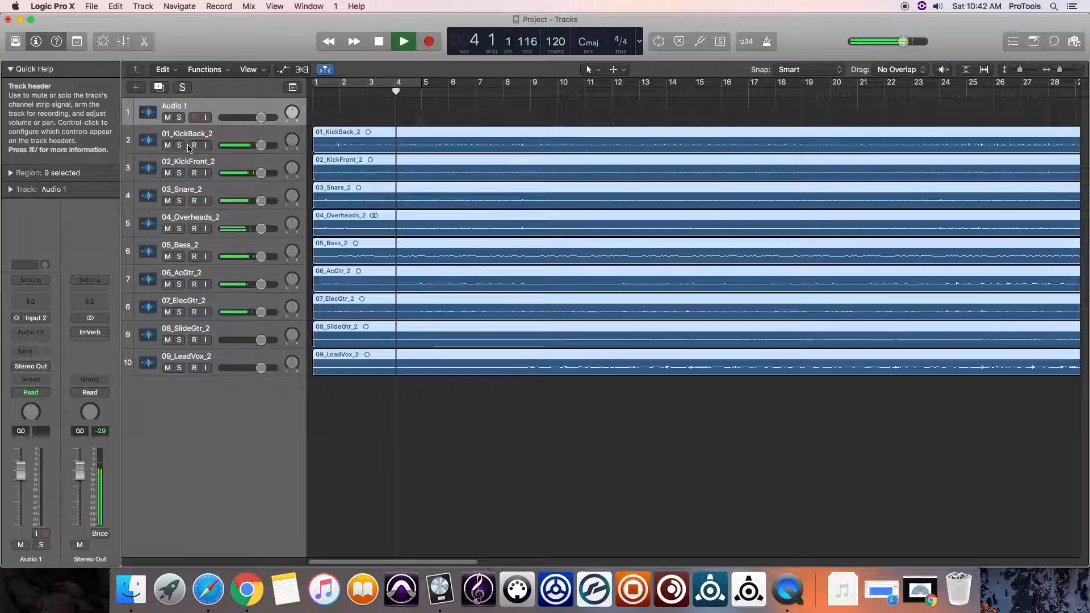
pyautogui.press('space')
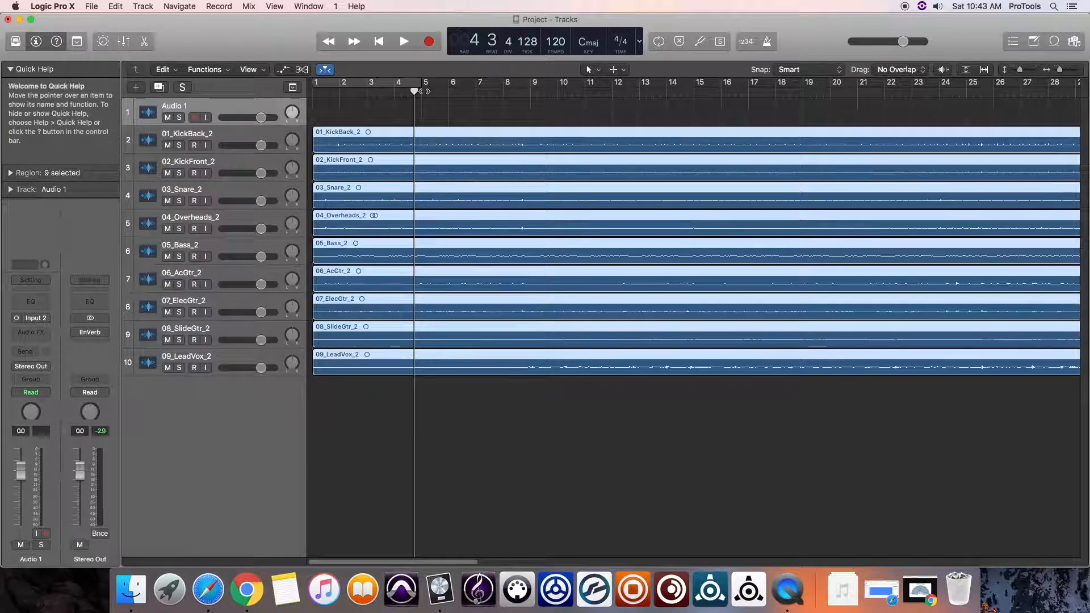
pyautogui.moveTo(418, 92); pyautogui.dragTo(313, 93)
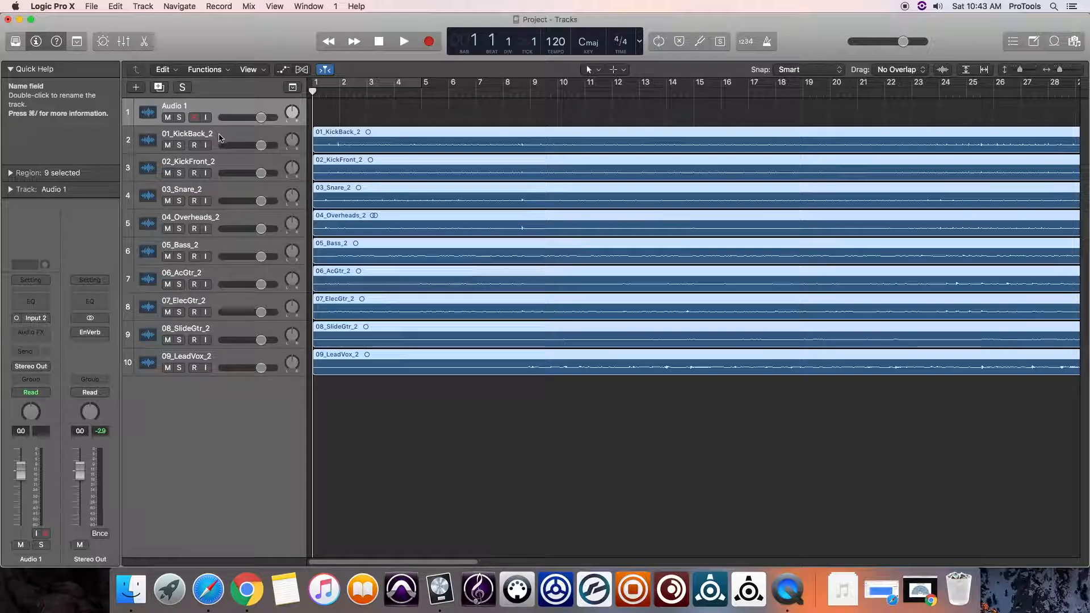
# - Select the 01_KickBack_2 track and audition it soloed during playback from bar 1, ending with its solo off
pyautogui.click(220, 138)
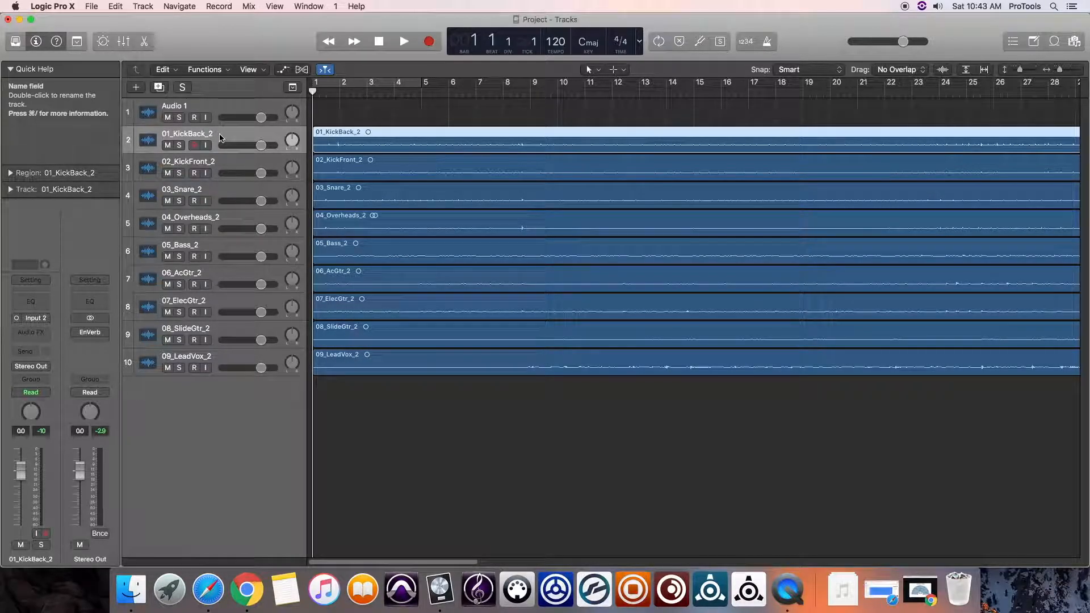
pyautogui.press('space')
pyautogui.click(179, 145)
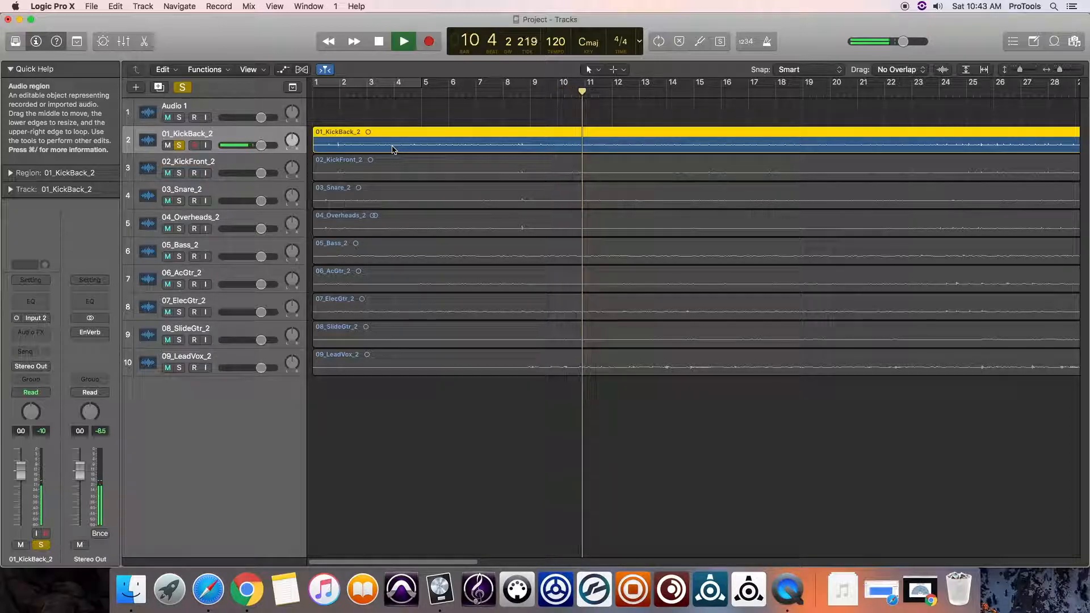
pyautogui.click(180, 146)
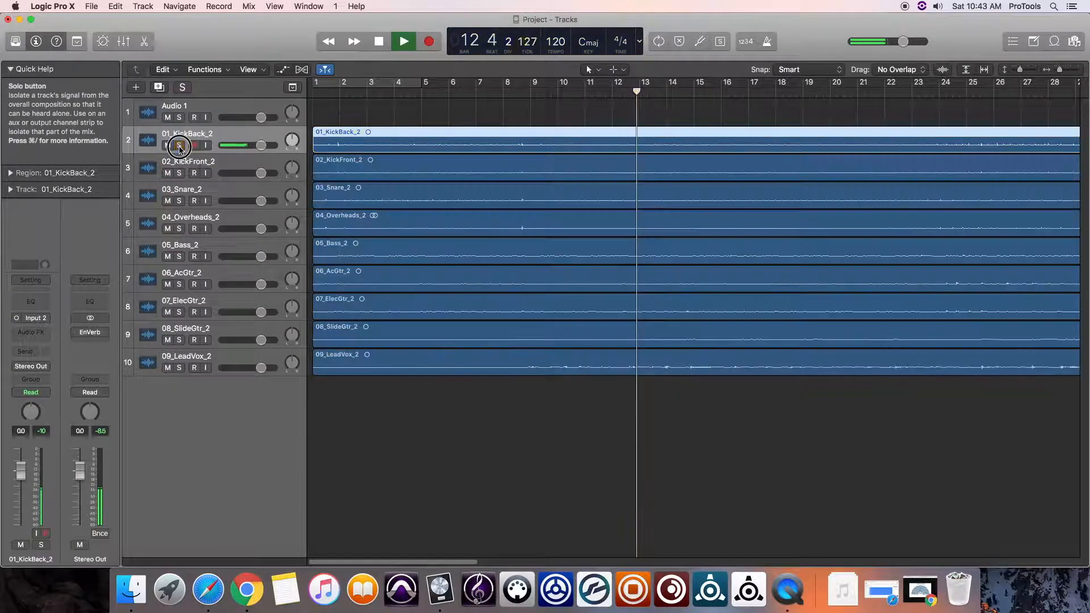
# - Audition the 02_KickFront_2 track in solo, stop playback and turn its solo off
pyautogui.click(179, 174)
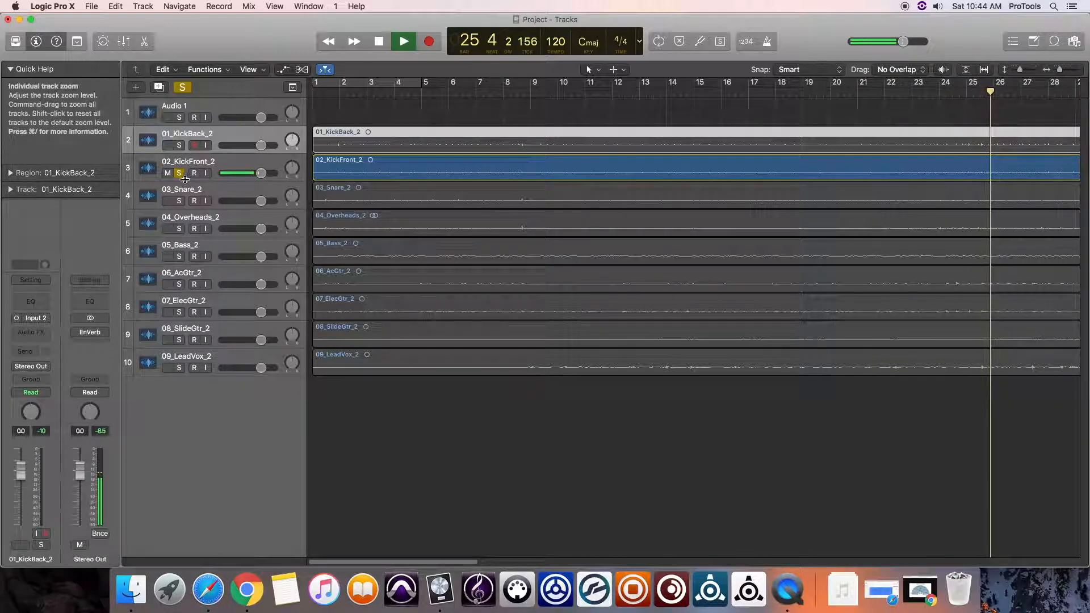
pyautogui.press('space')
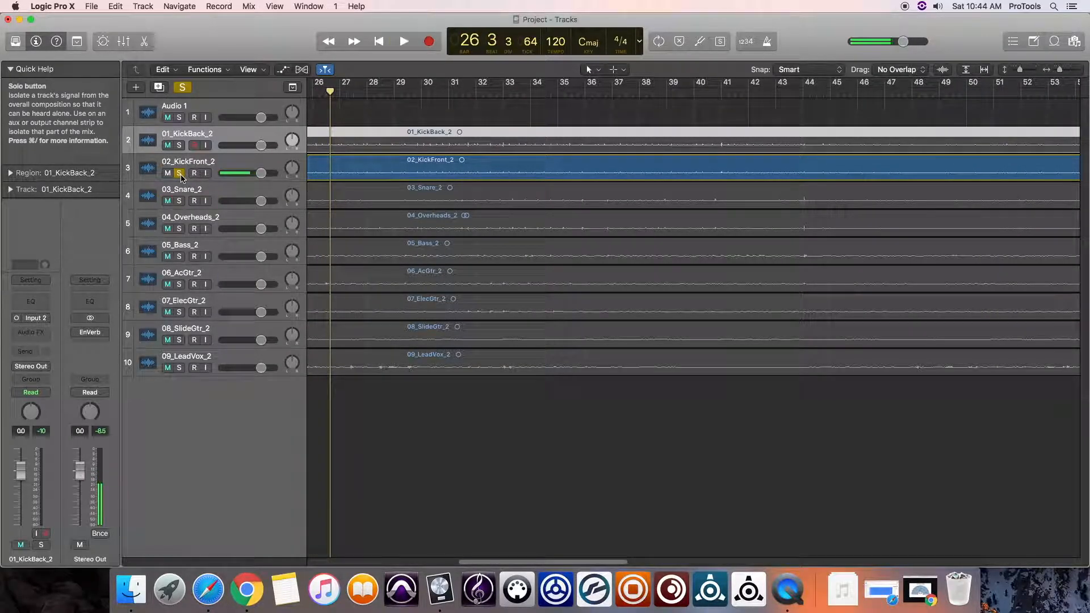
pyautogui.click(180, 174)
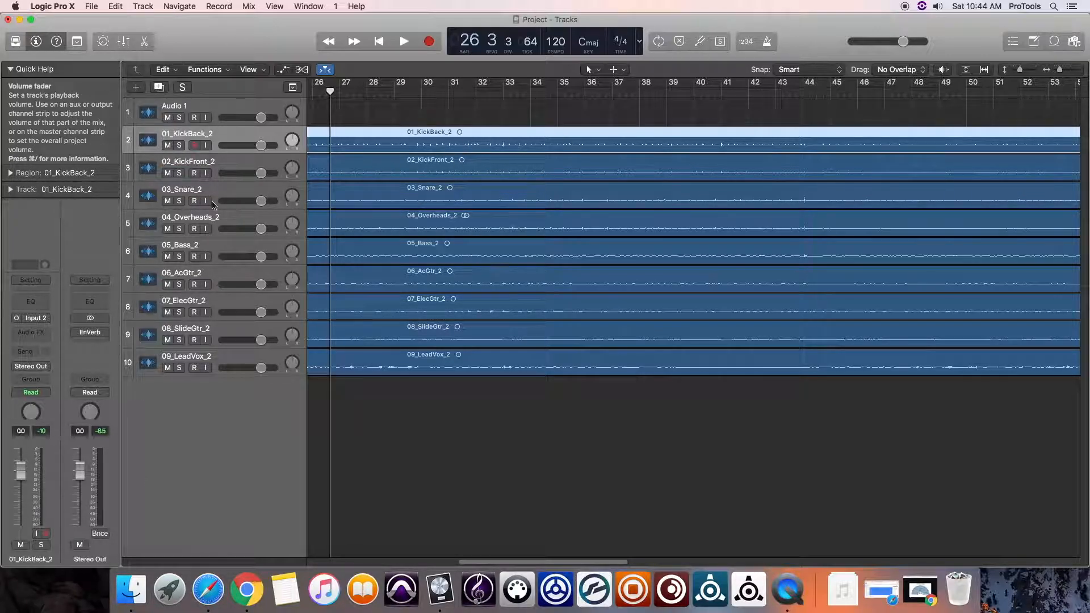
# - Solo the 03_Snare_2 track, listen to it from the current position, and turn its solo off
pyautogui.click(179, 202)
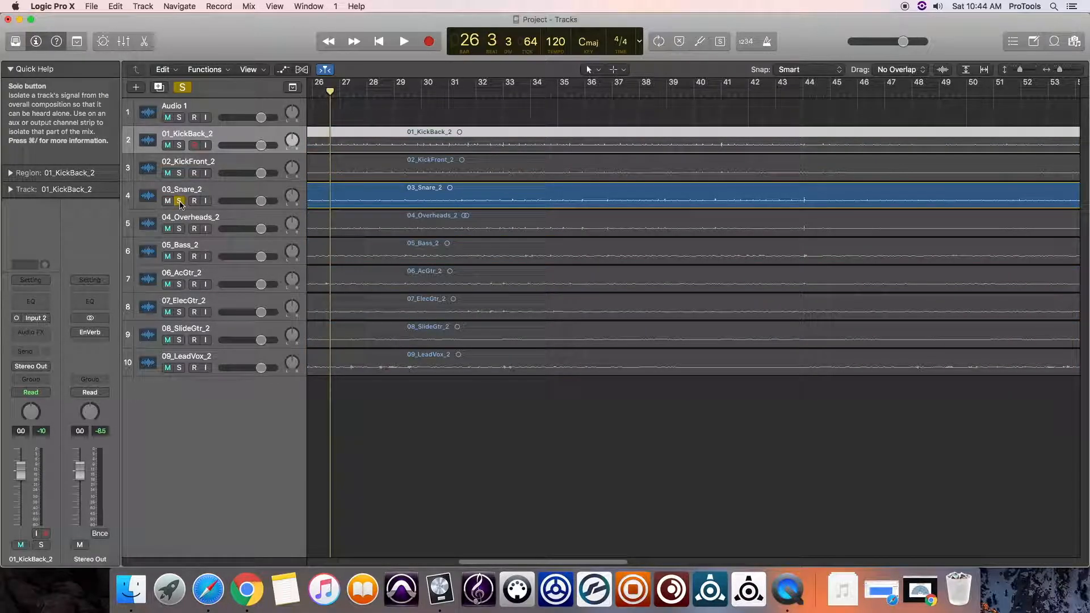
pyautogui.press('space')
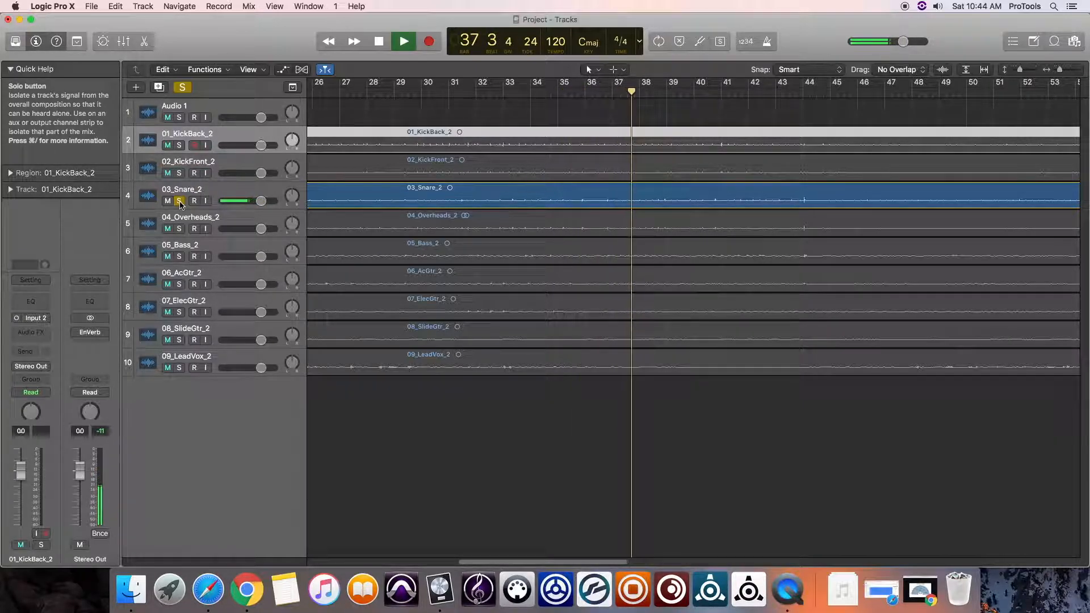
pyautogui.press('space')
pyautogui.click(179, 201)
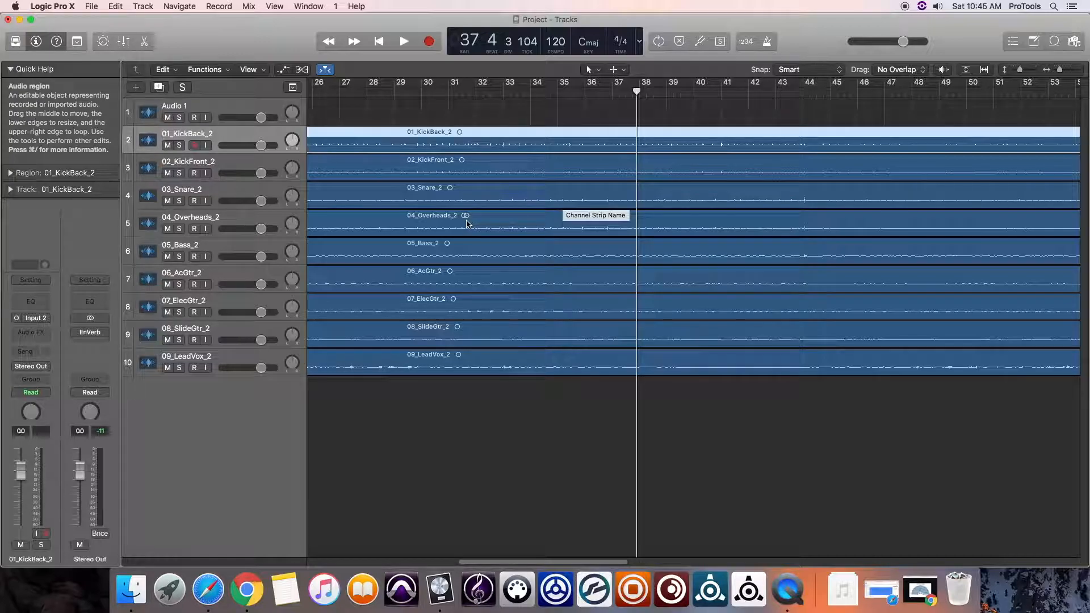
# - Open the 03_Snare_2 region in the audio editor and compare its waveform with the 04_Overheads_2 region
pyautogui.doubleClick(497, 190)
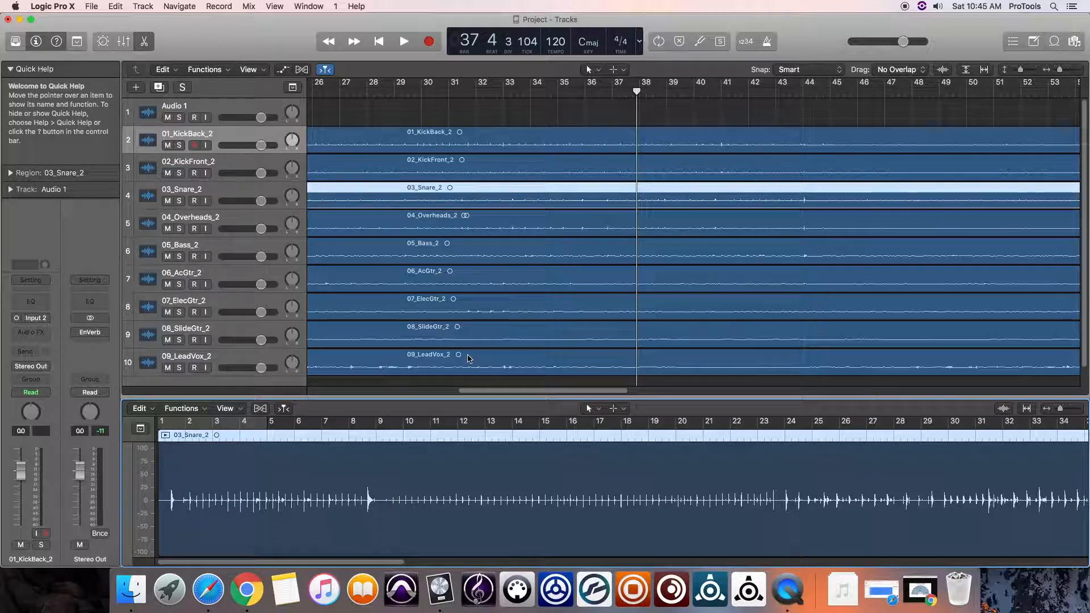
pyautogui.click(511, 219)
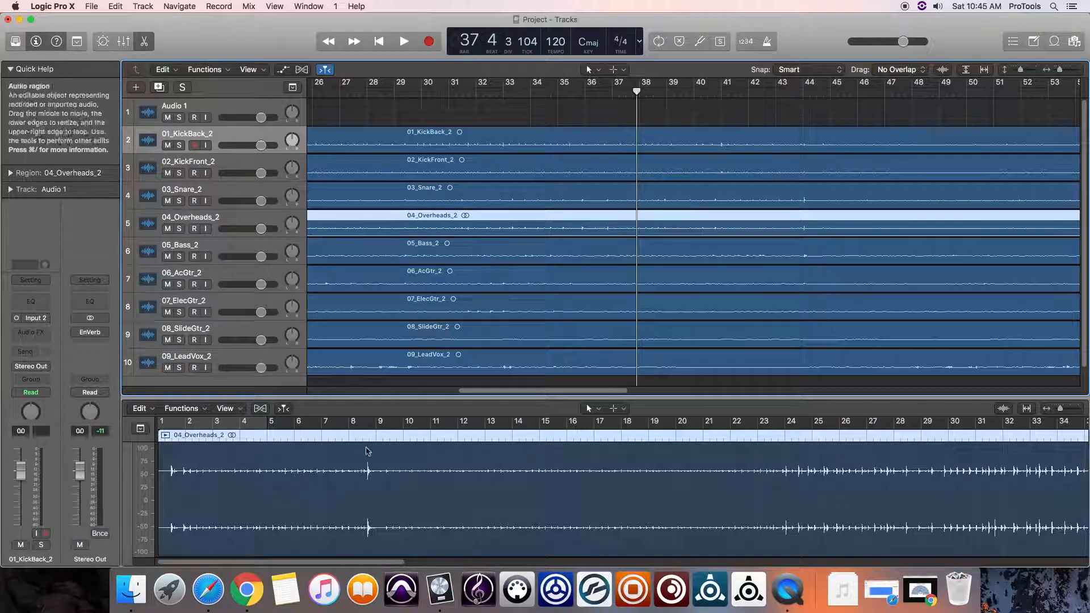
# - Audition the 04_Overheads_2 track in solo, replay it from bar 30, and turn its solo off
pyautogui.click(179, 229)
pyautogui.press('space')
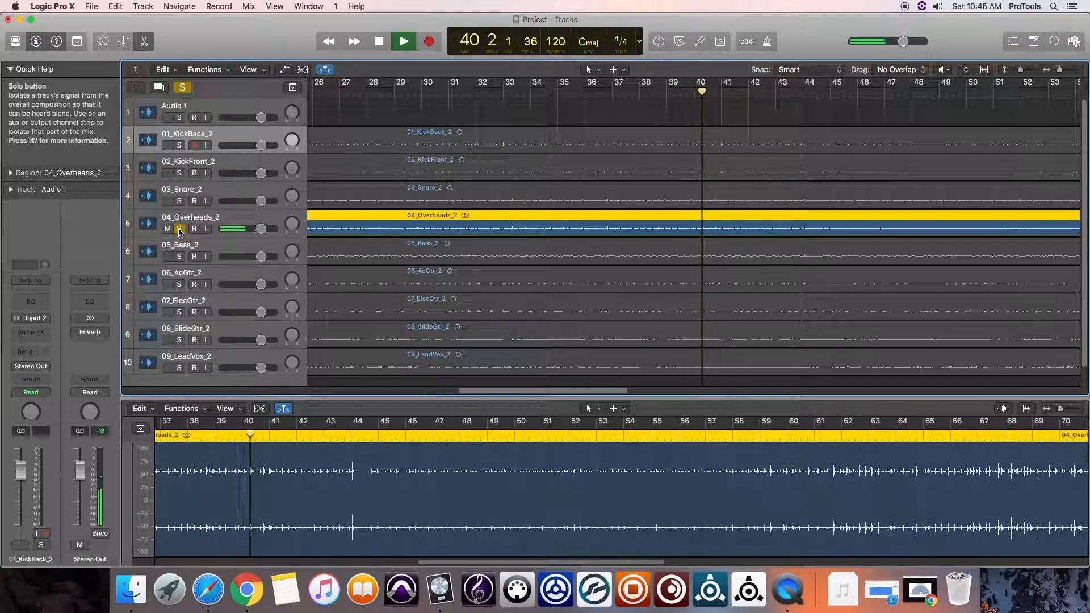
pyautogui.press('space')
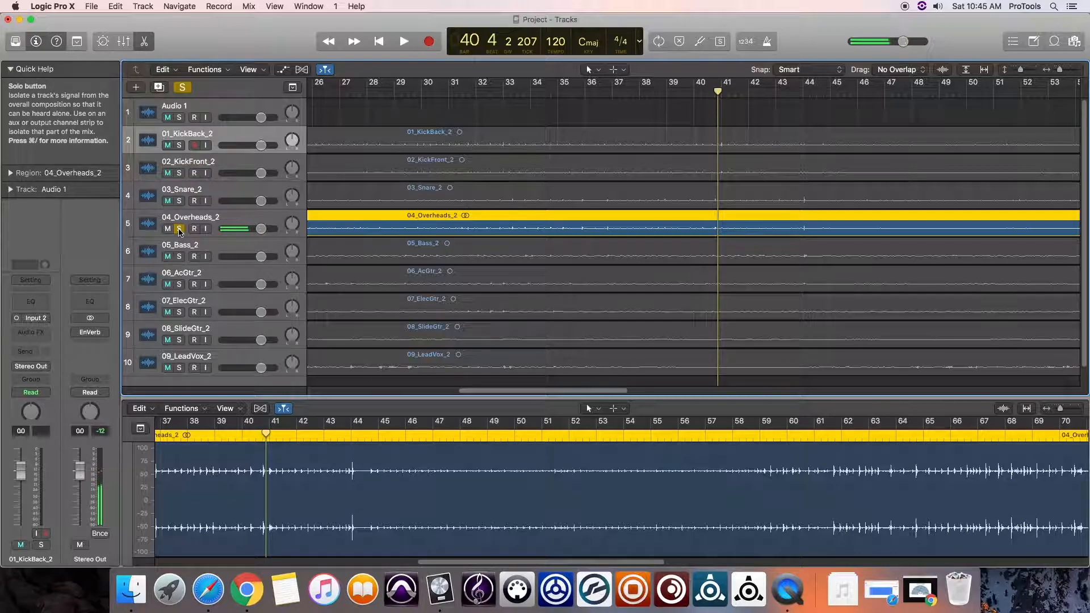
pyautogui.click(414, 92)
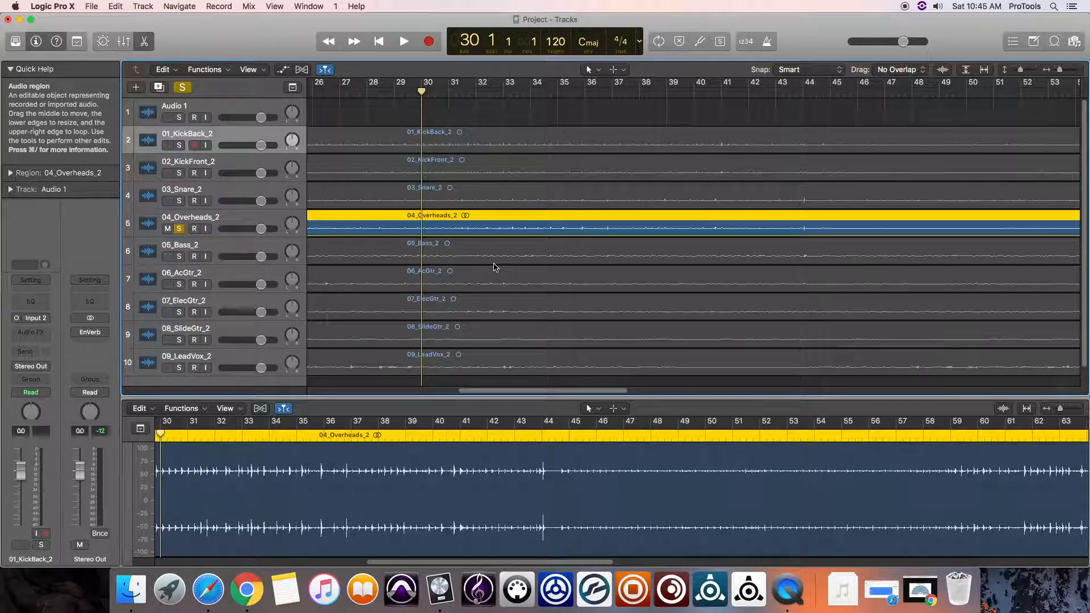
pyautogui.press('space')
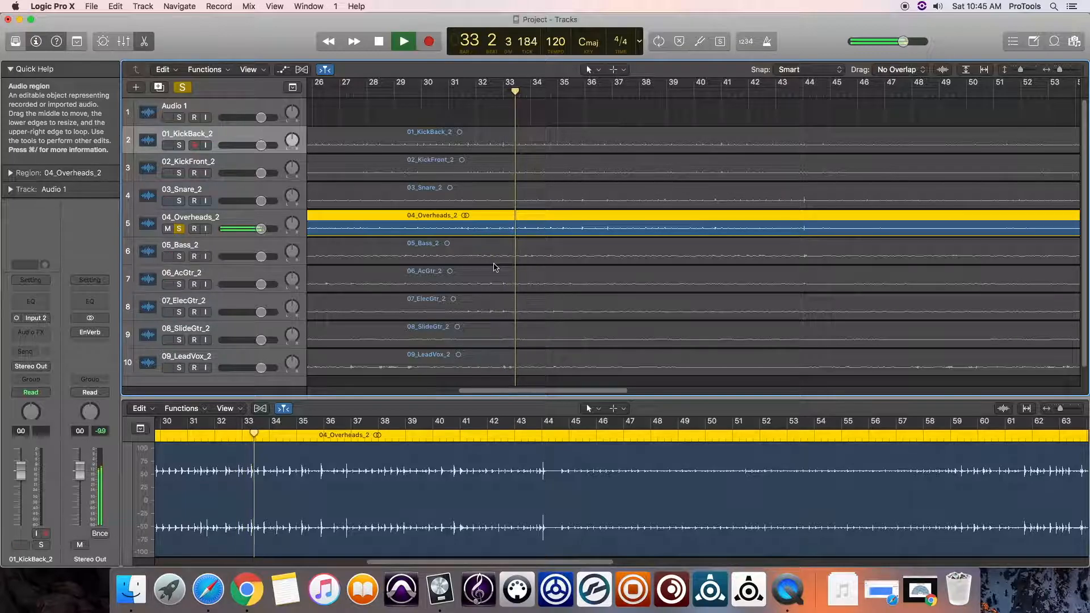
pyautogui.press('space')
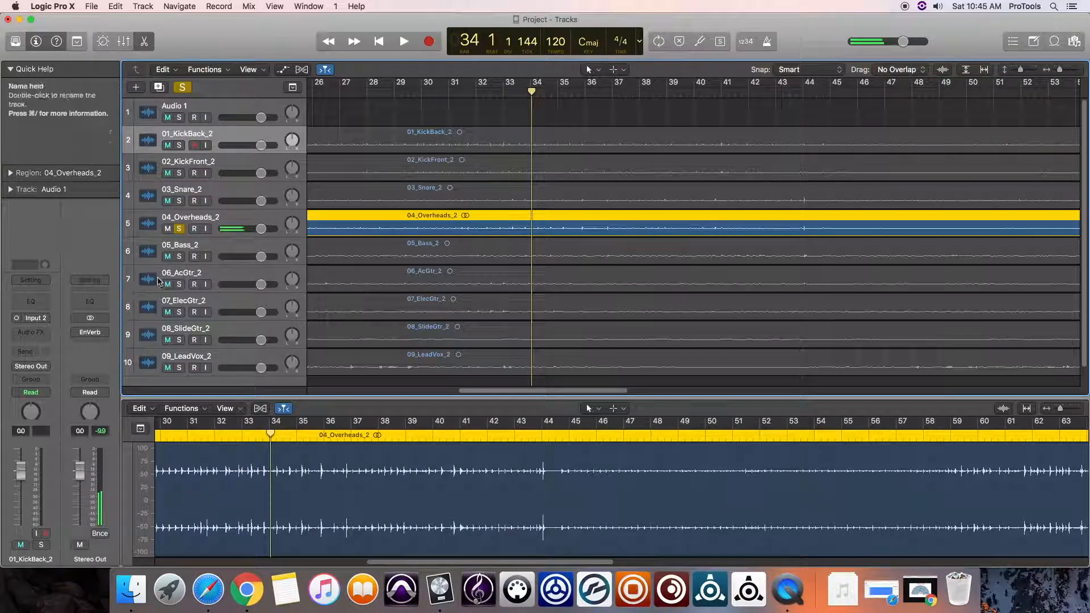
pyautogui.click(179, 229)
# - Listen to the 03_Snare_2 track alone again to compare it with the overheads, then unsolo it
pyautogui.click(179, 201)
pyautogui.press('space')
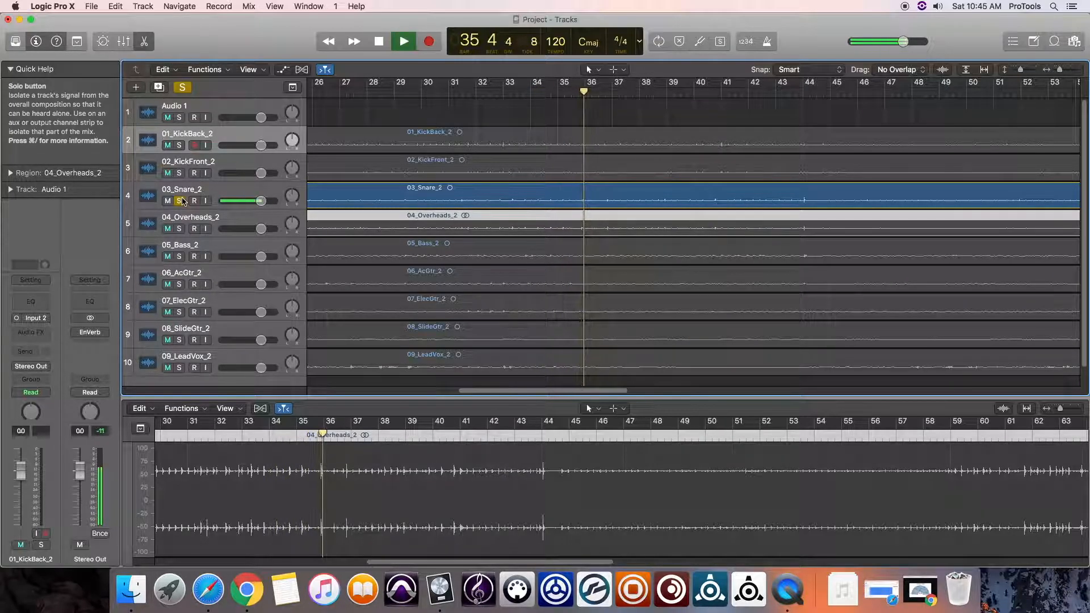
pyautogui.press('space')
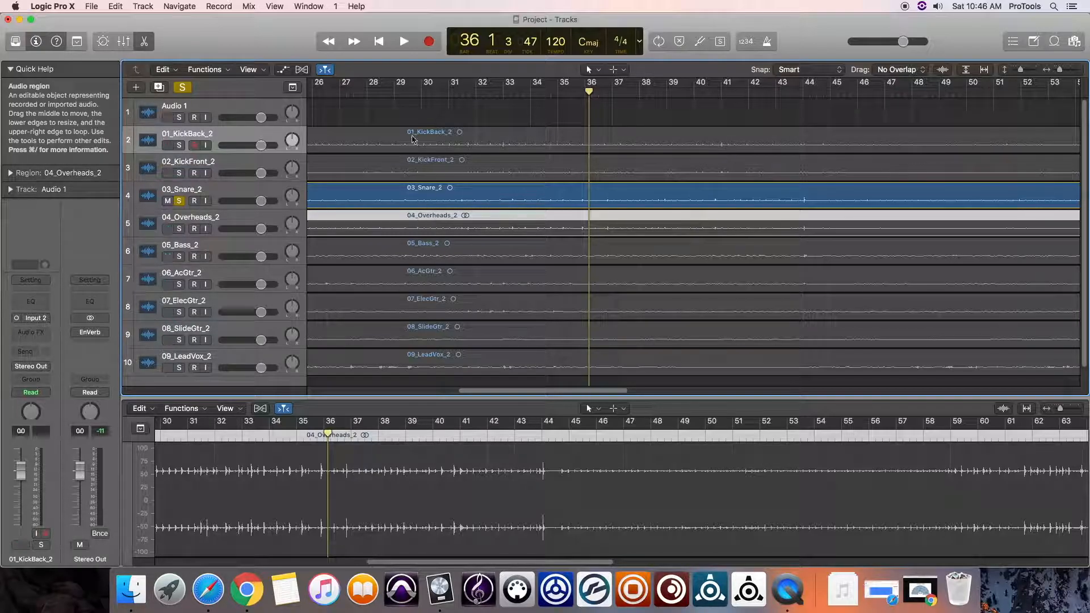
pyautogui.click(180, 201)
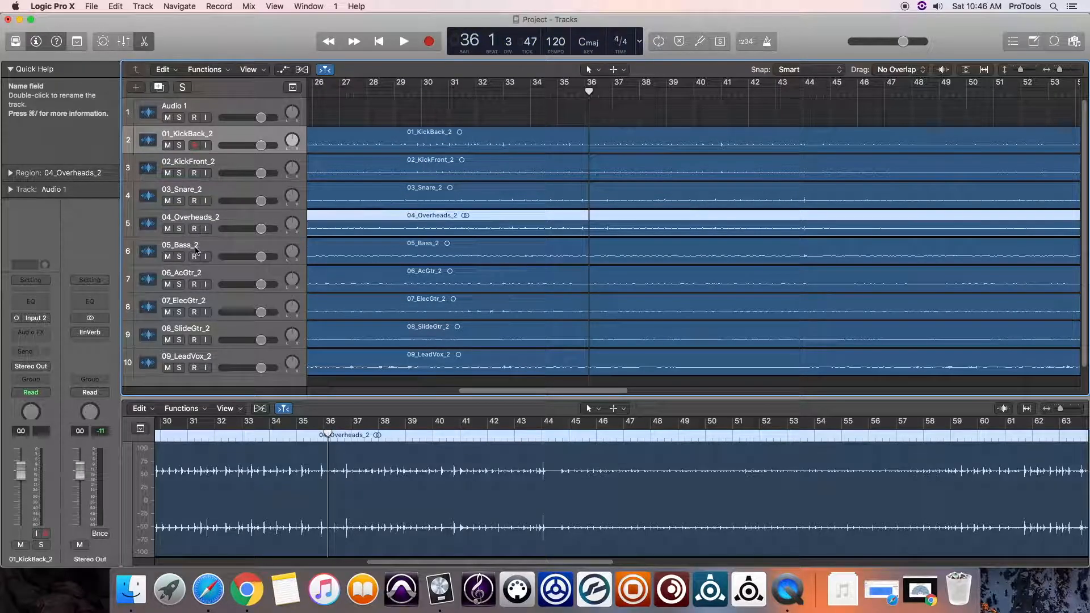
# - Solo the 05_Bass_2 track, listen to it from the current position, and turn its solo off
pyautogui.click(179, 257)
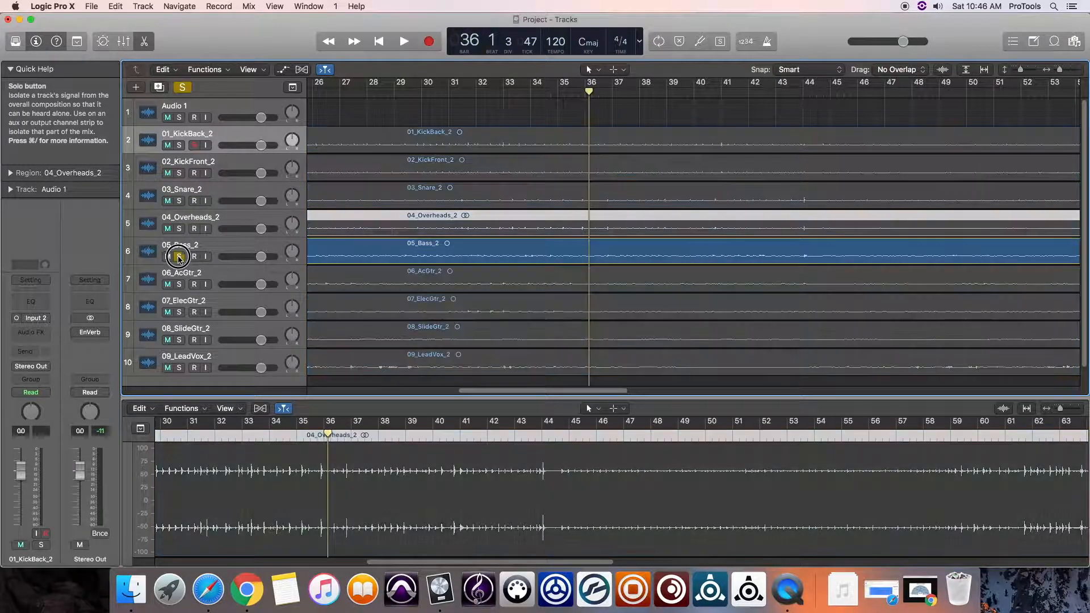
pyautogui.press('space')
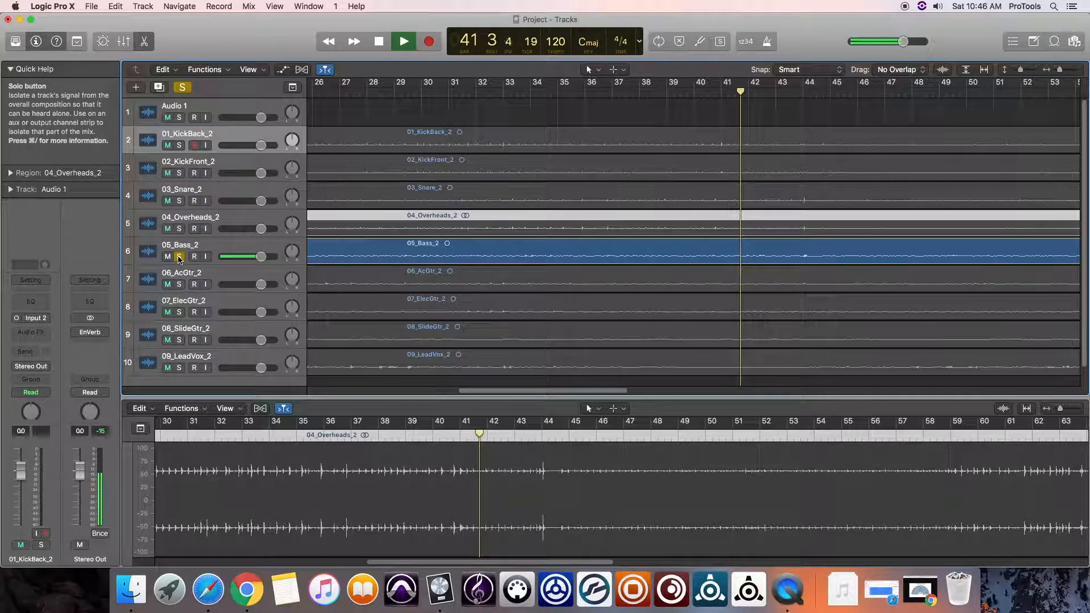
pyautogui.press('space')
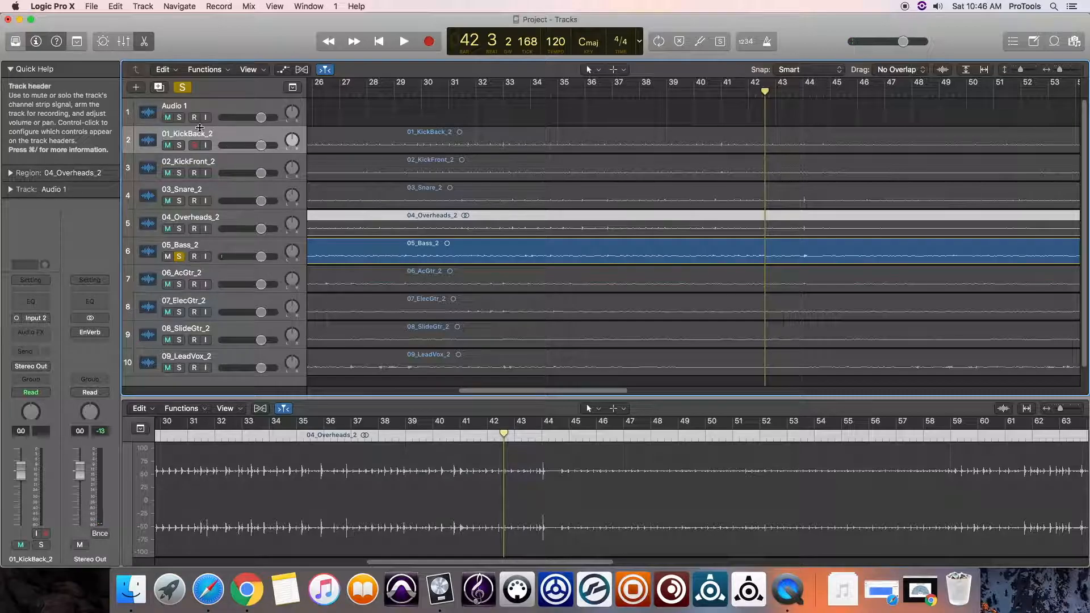
pyautogui.click(178, 257)
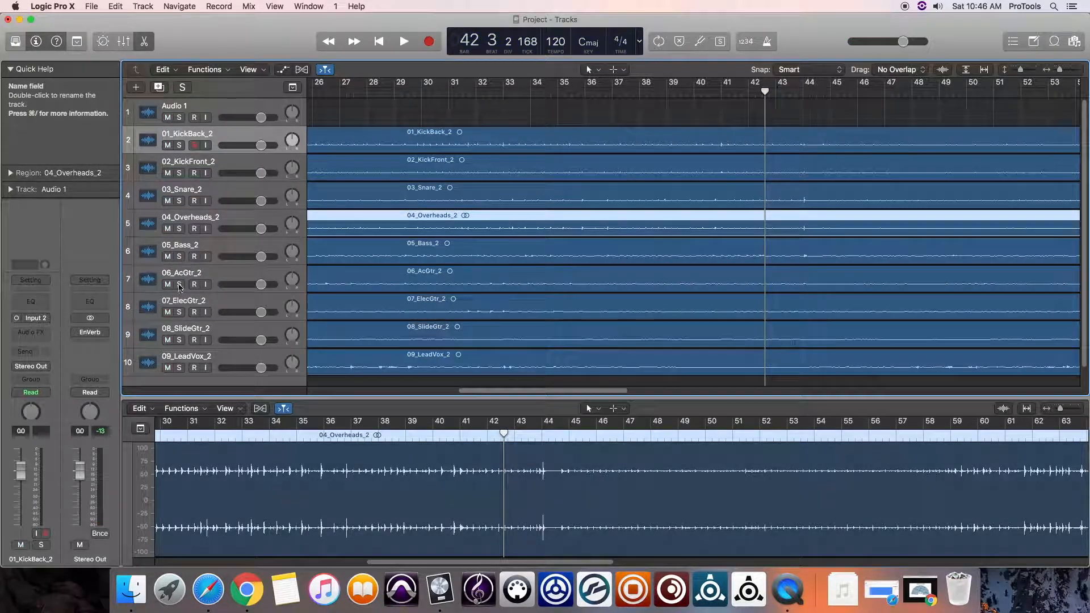
# - Solo the 06_AcGtr_2 track, listen to it from the current position, and turn its solo off
pyautogui.click(179, 285)
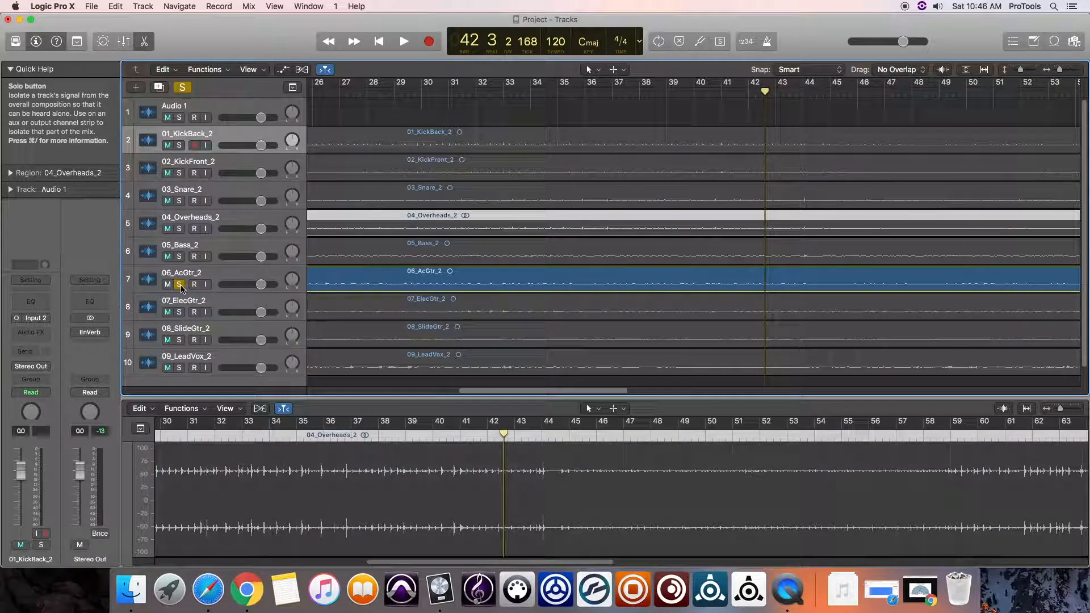
pyautogui.press('space')
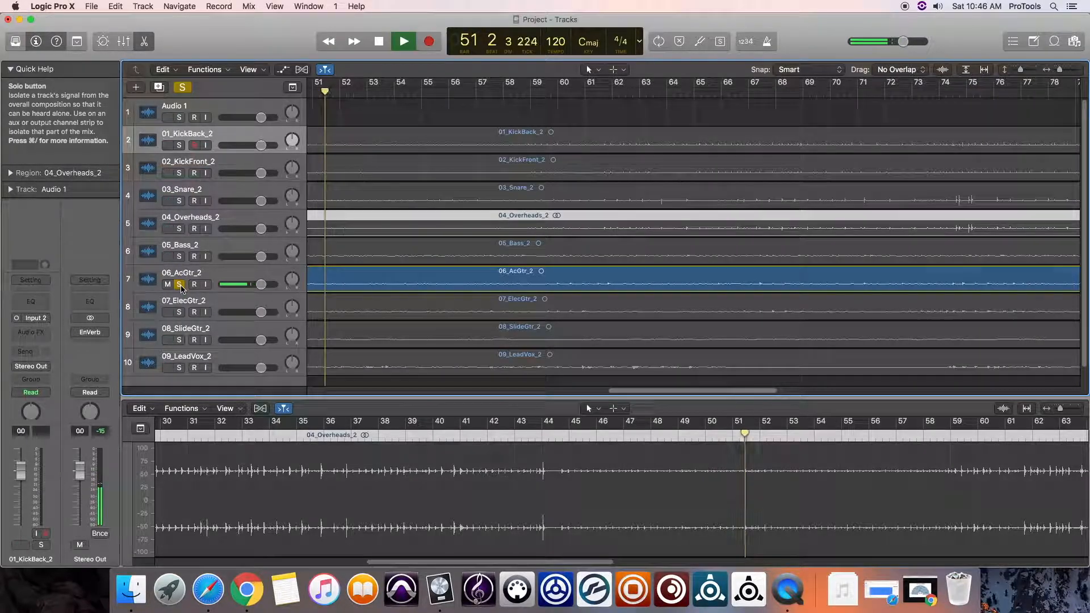
pyautogui.press('space')
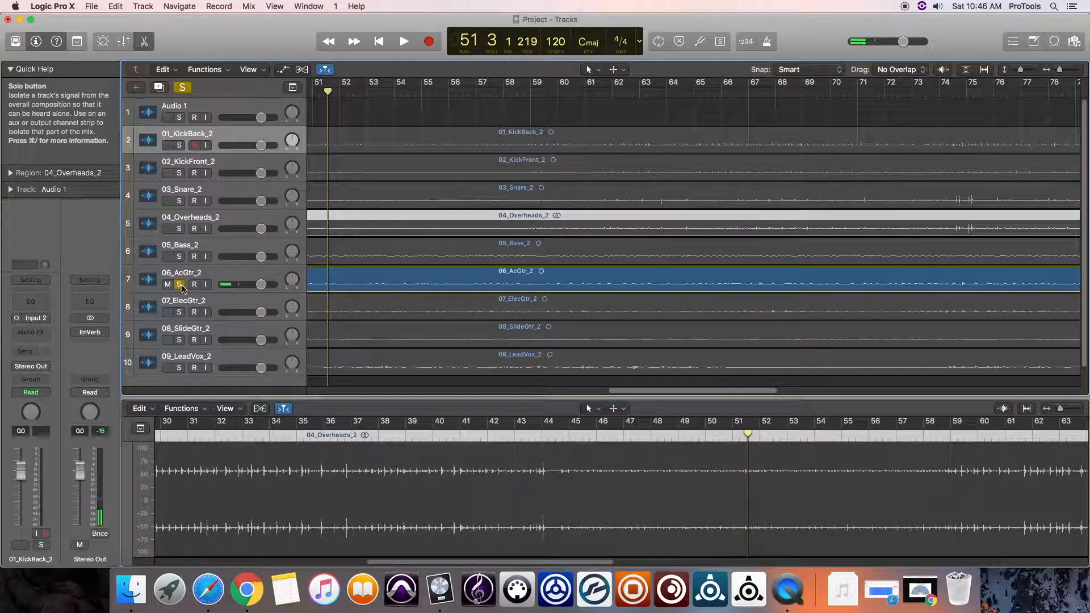
pyautogui.click(180, 286)
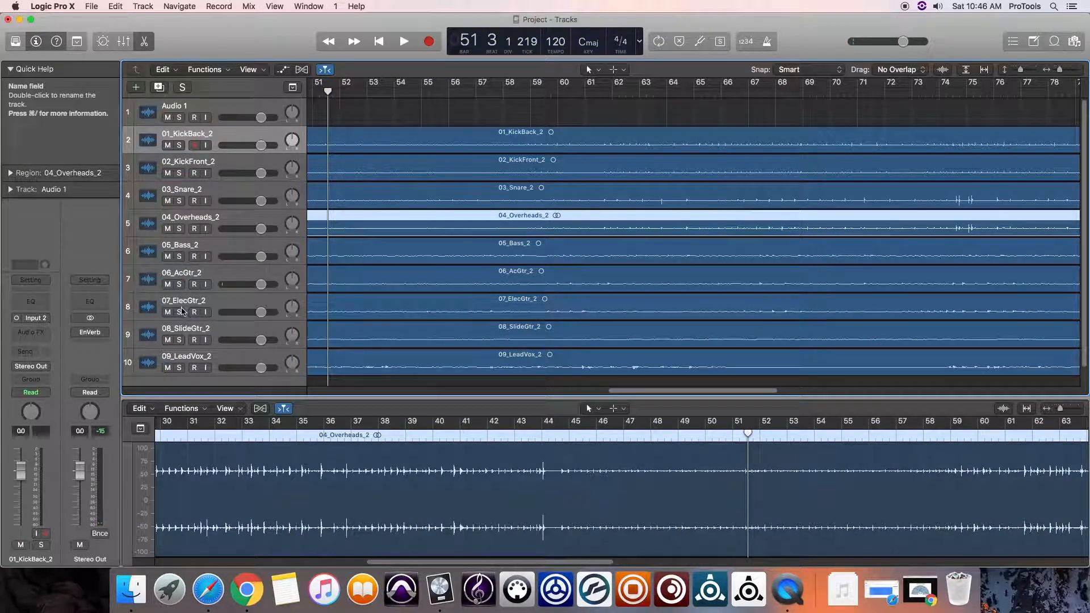
# - Solo the 07_ElecGtr_2 track, listen to it from the current position, and turn its solo off
pyautogui.click(180, 312)
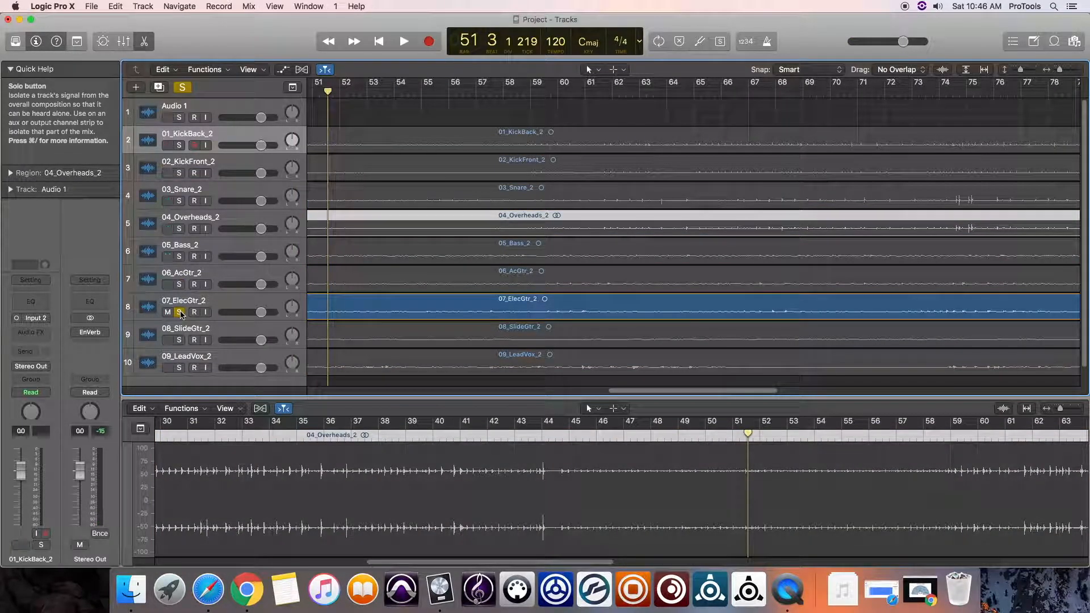
pyautogui.press('space')
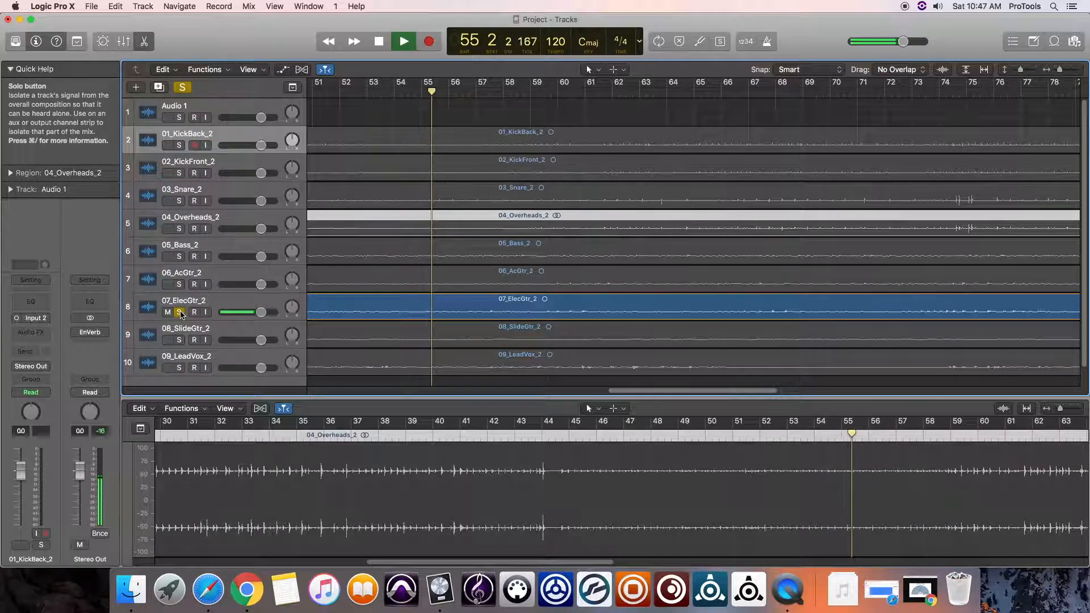
pyautogui.press('space')
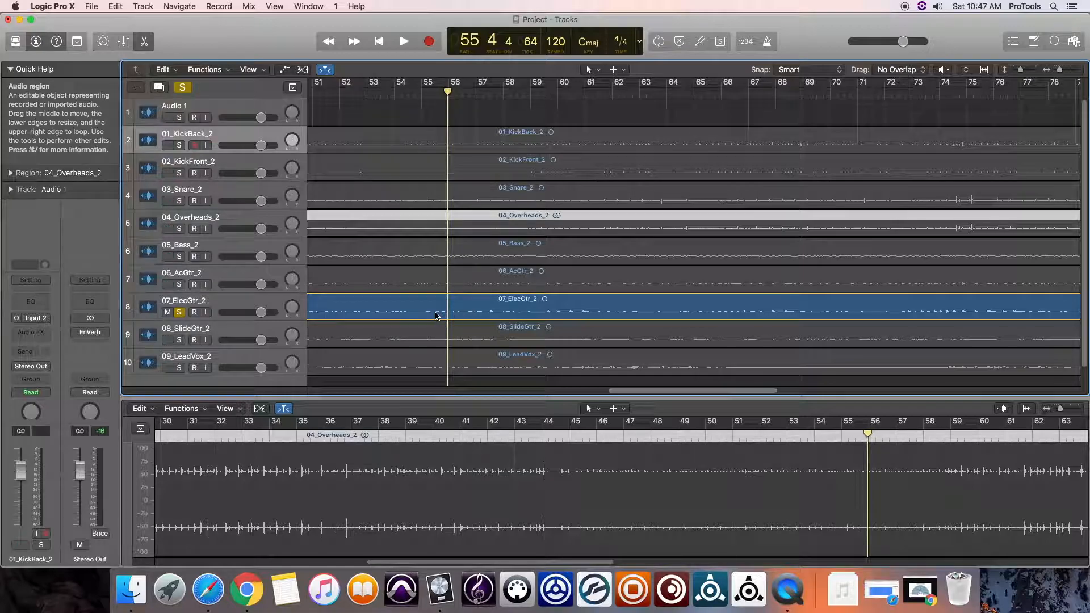
pyautogui.click(180, 311)
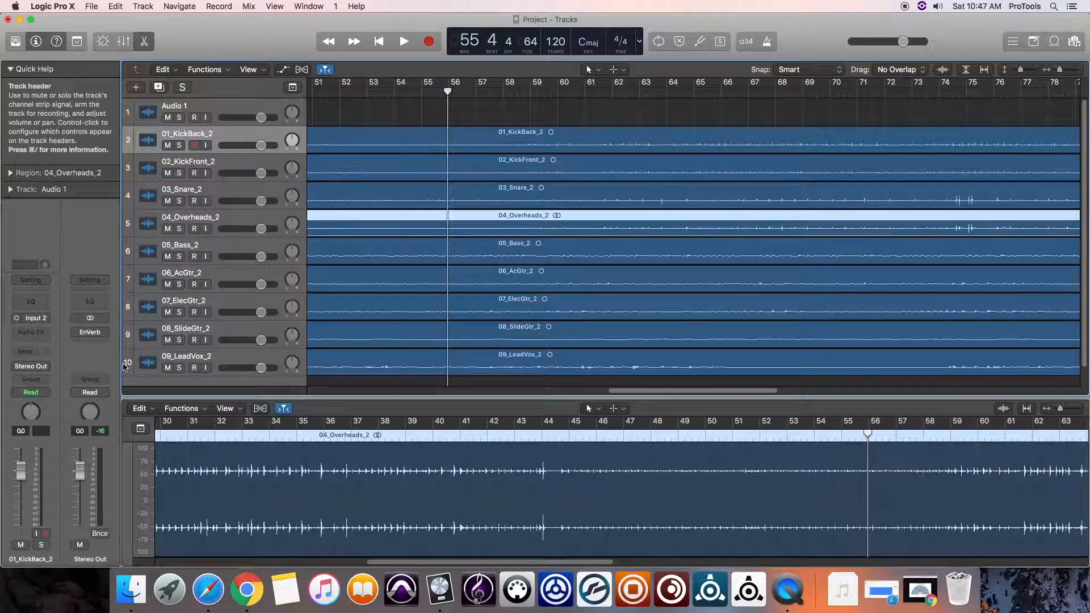
# - Solo the 08_SlideGtr_2 track, listen to it from the current position, and turn its solo off
pyautogui.click(179, 341)
pyautogui.press('space')
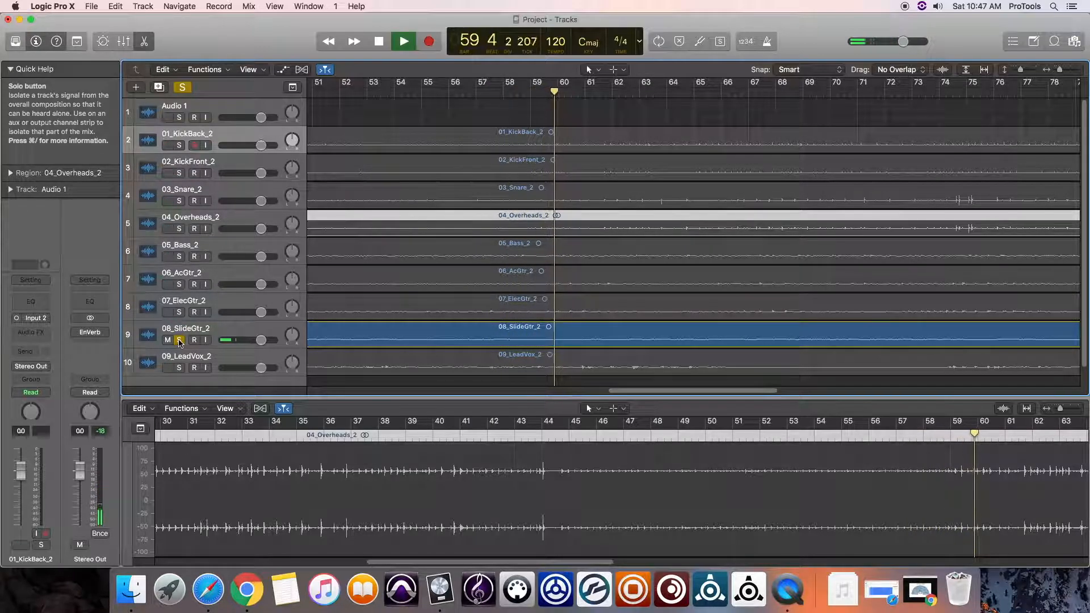
pyautogui.press('space')
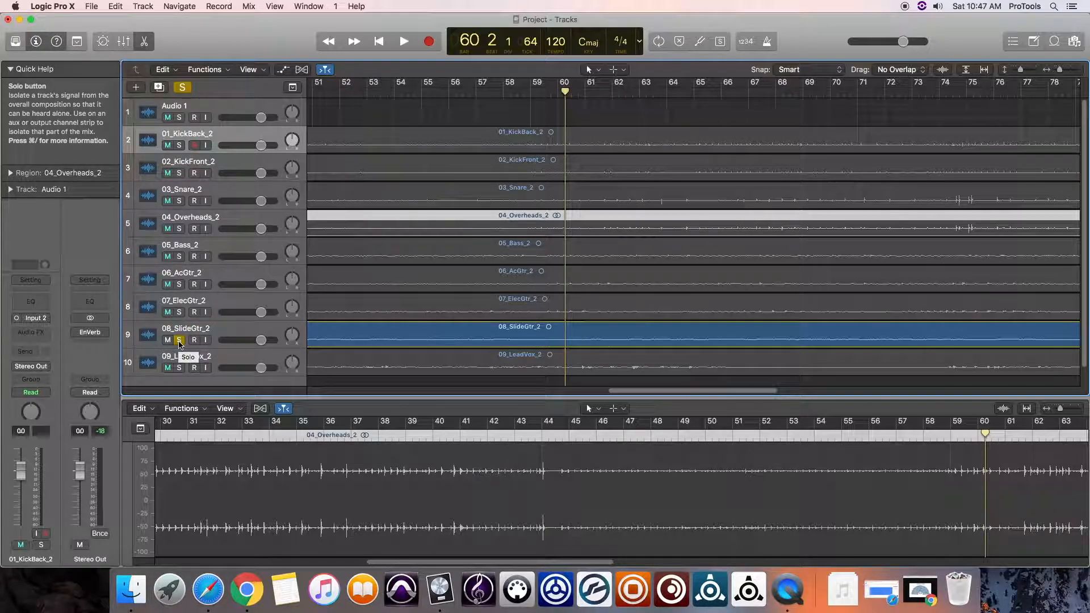
pyautogui.click(180, 343)
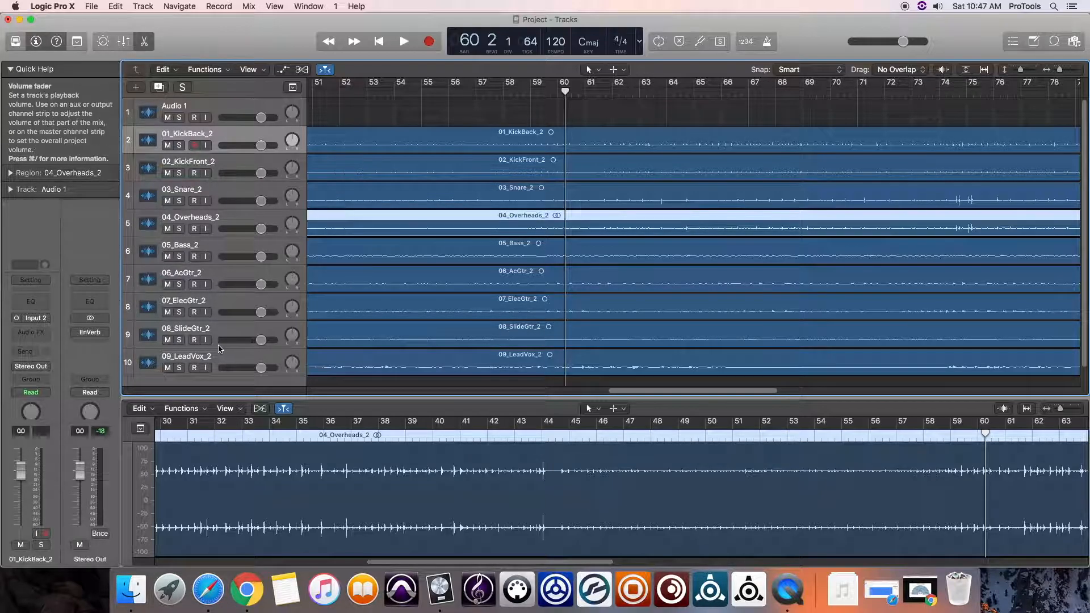
# - Audition the 09_LeadVox_2 track in solo, display its region's waveform in the editor during playback, and unsolo the track
pyautogui.click(180, 368)
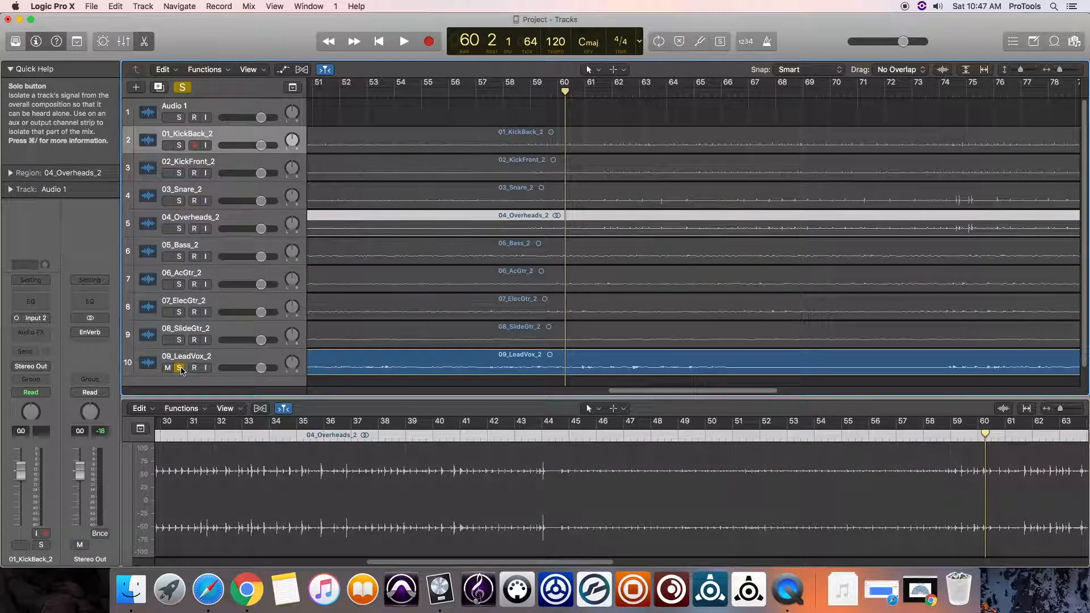
pyautogui.press('space')
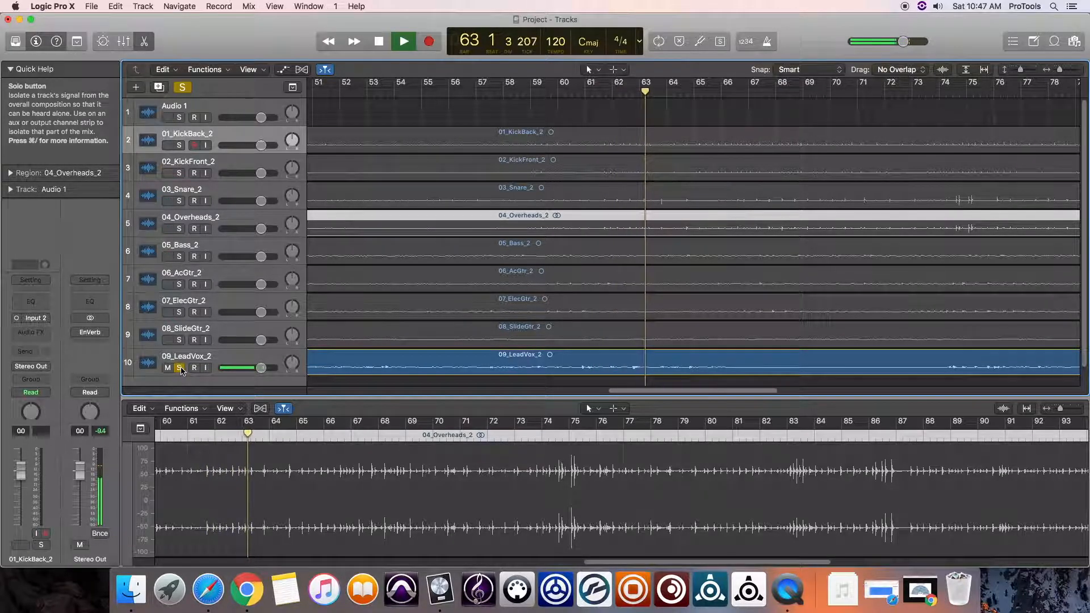
pyautogui.click(448, 358)
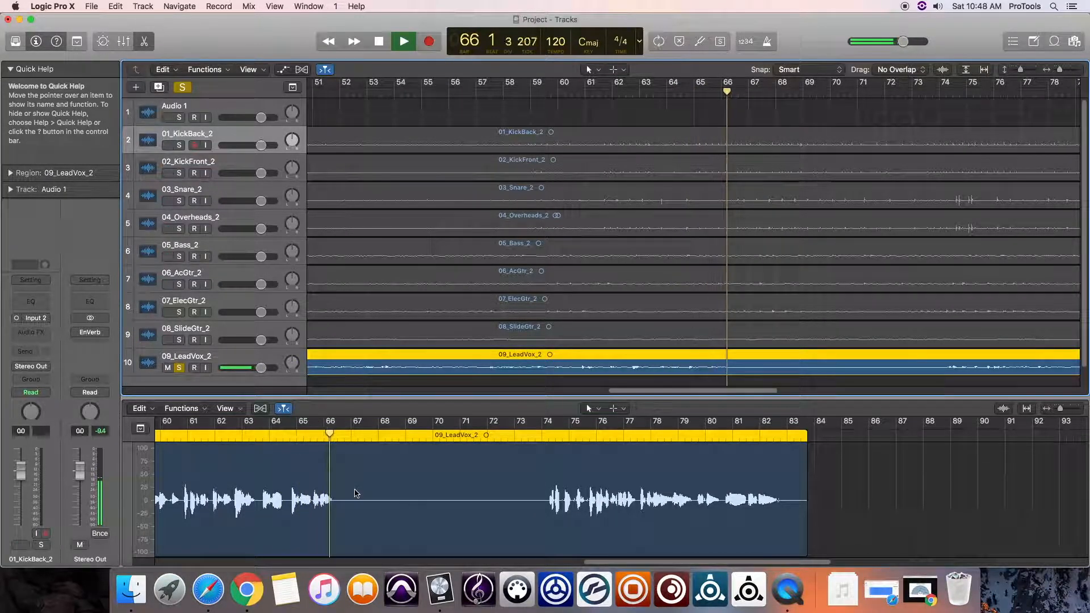
pyautogui.press('space')
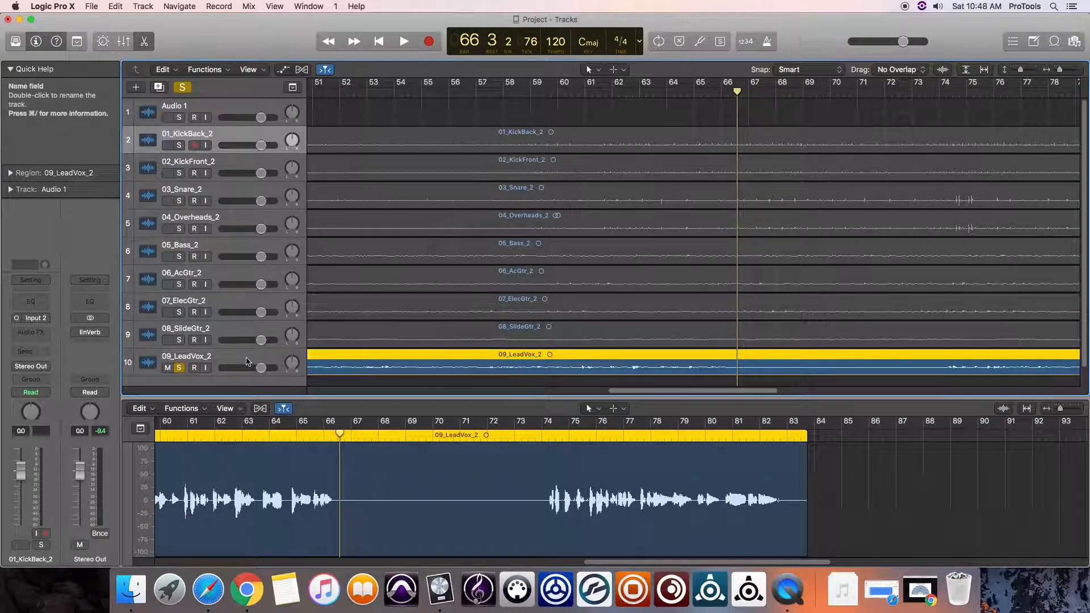
pyautogui.click(179, 368)
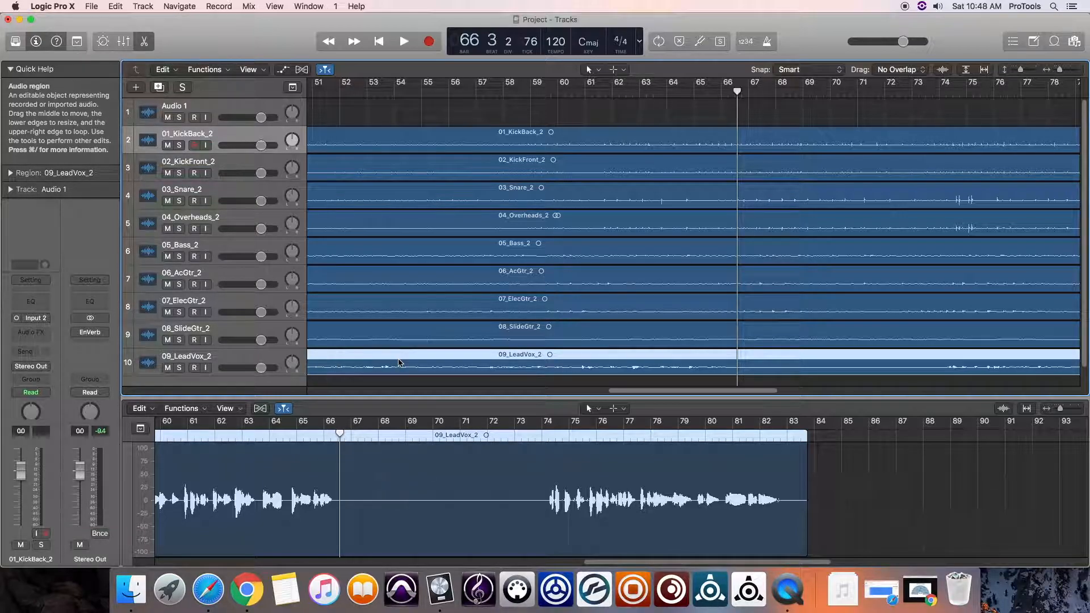
# - Show the Mixer, delete the empty Audio 1 track, and set the 01_KickBack_2 volume fader to -0.1 dB
pyautogui.press('x')
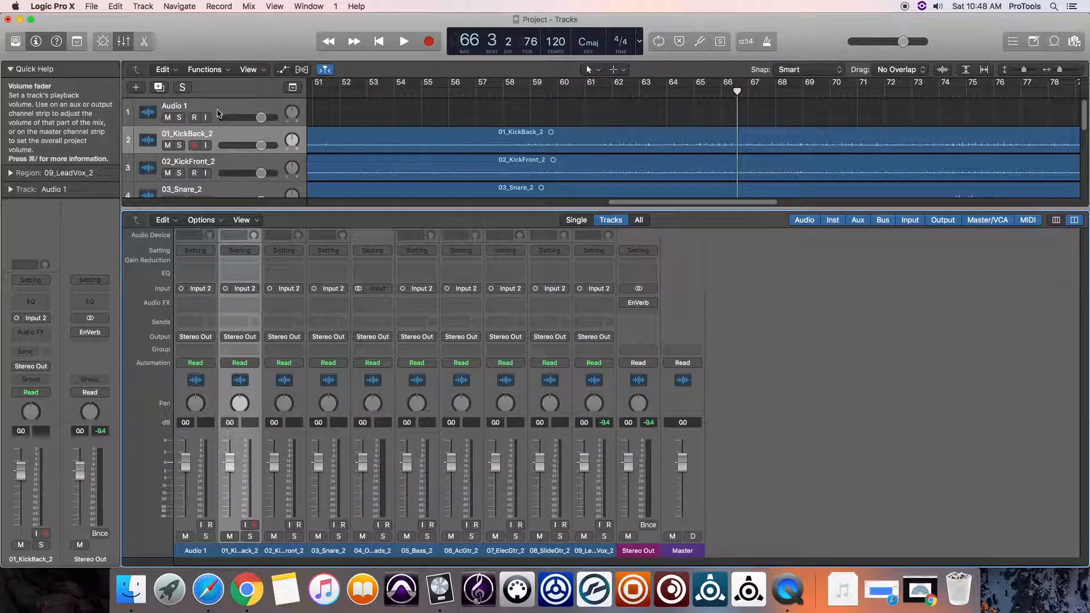
pyautogui.click(216, 110)
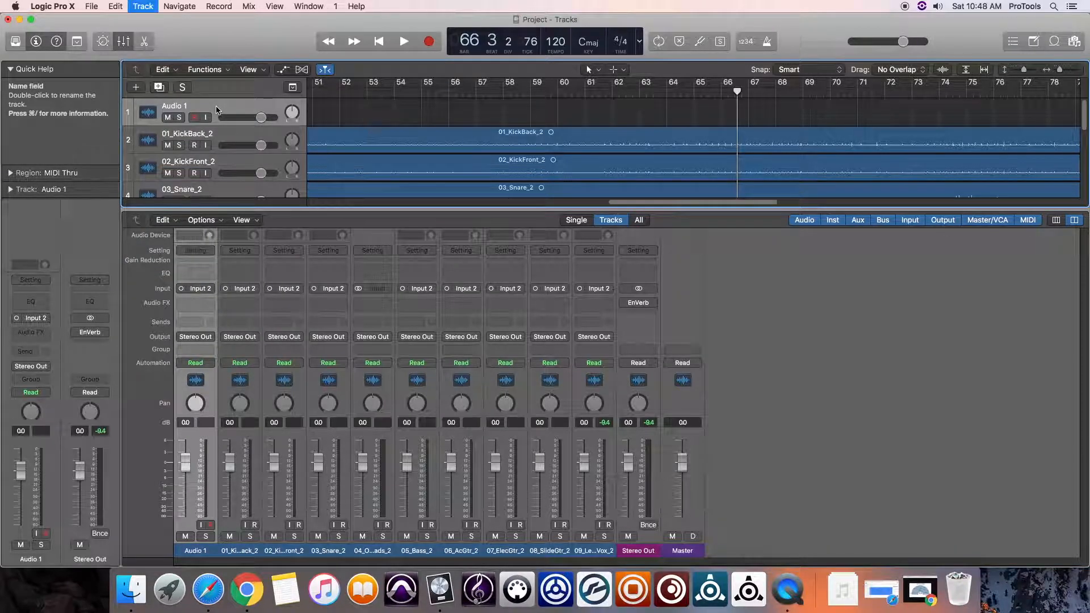
pyautogui.press('super+BackSpace')
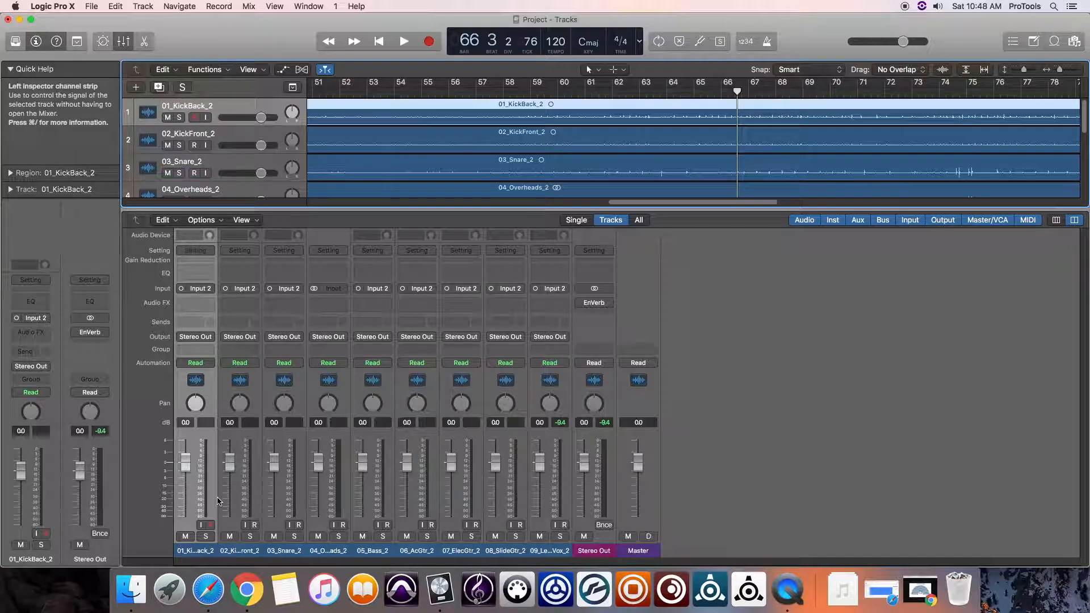
pyautogui.moveTo(184, 464)
pyautogui.mouseDown()
pyautogui.moveTo(184, 488)
pyautogui.moveTo(188, 461)
pyautogui.mouseUp()
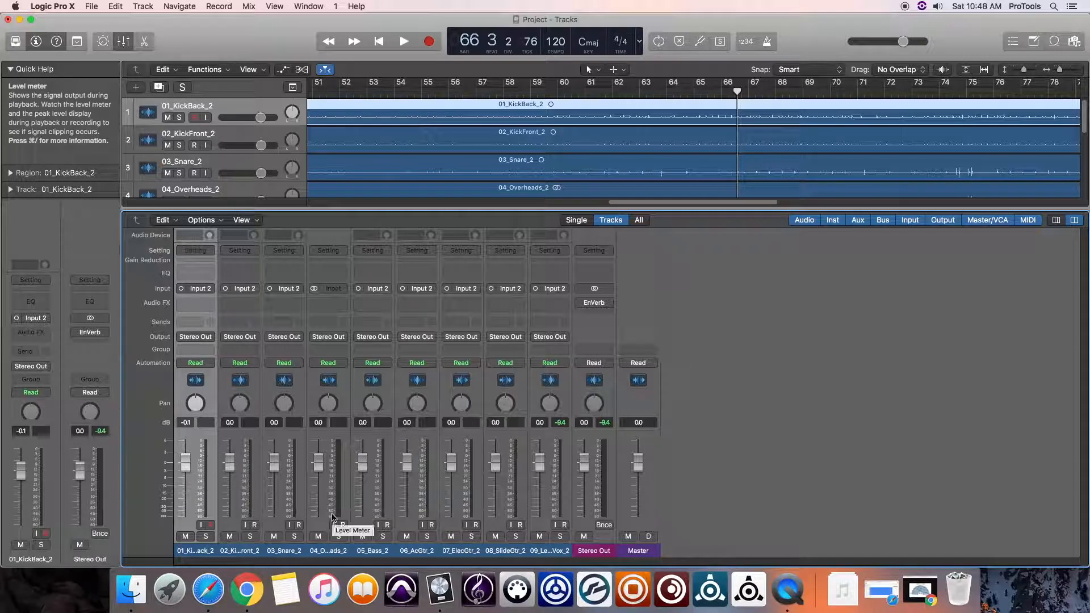
# - Solo the 04_Overheads_2 channel in the Mixer, play it to check its stereo level meter, and turn its solo off
pyautogui.click(338, 536)
pyautogui.press('space')
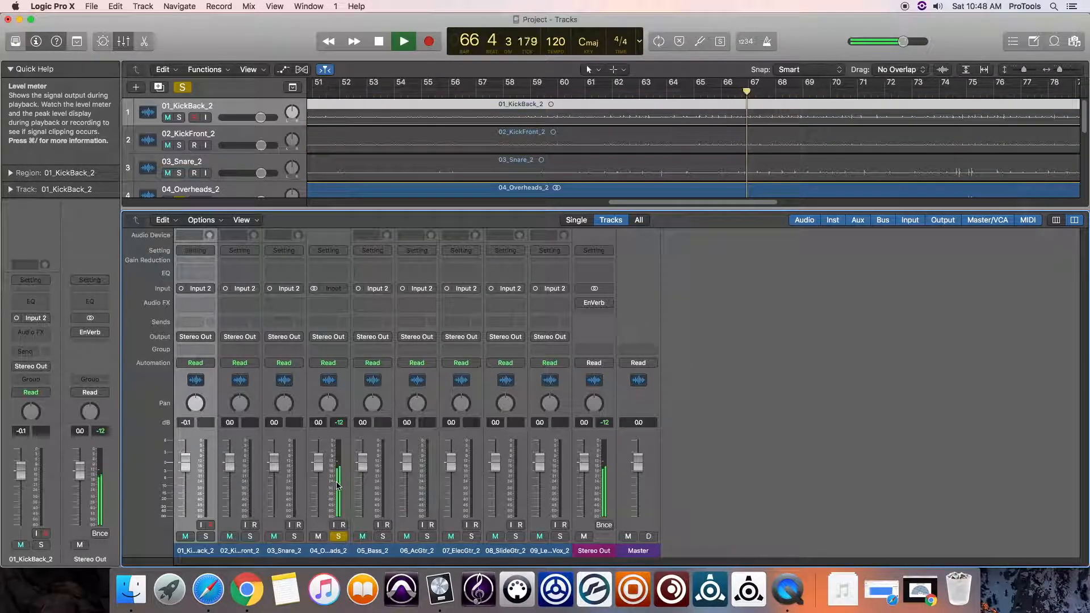
pyautogui.press('space')
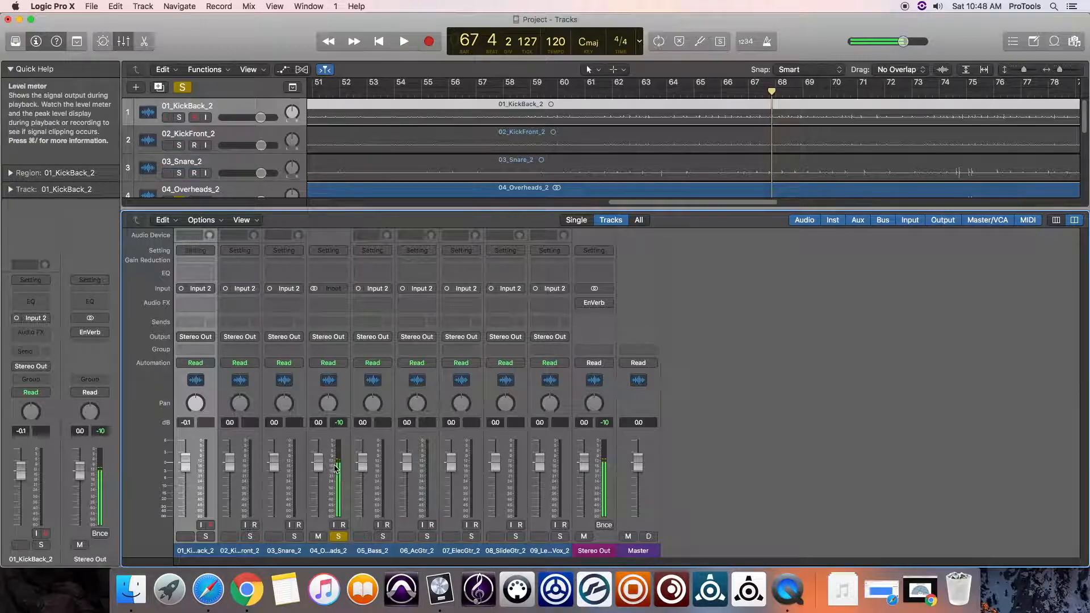
pyautogui.click(339, 536)
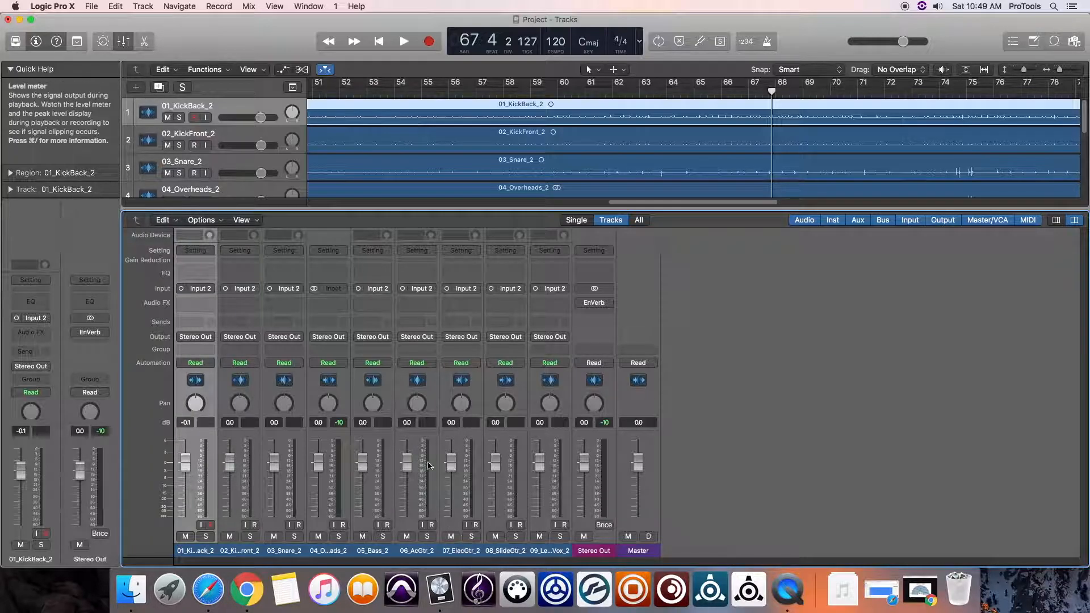
# - Play the full mix from bar 54, stop, and pan 06_AcGtr_2 to -37 and 07_ElecGtr_2 to +40
pyautogui.click(409, 90)
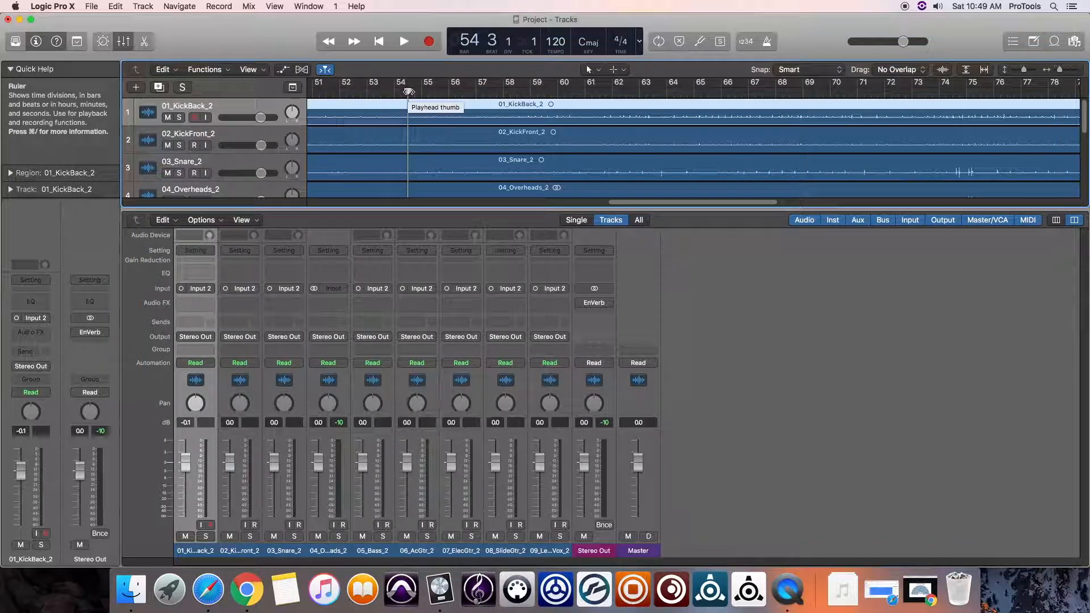
pyautogui.press('space')
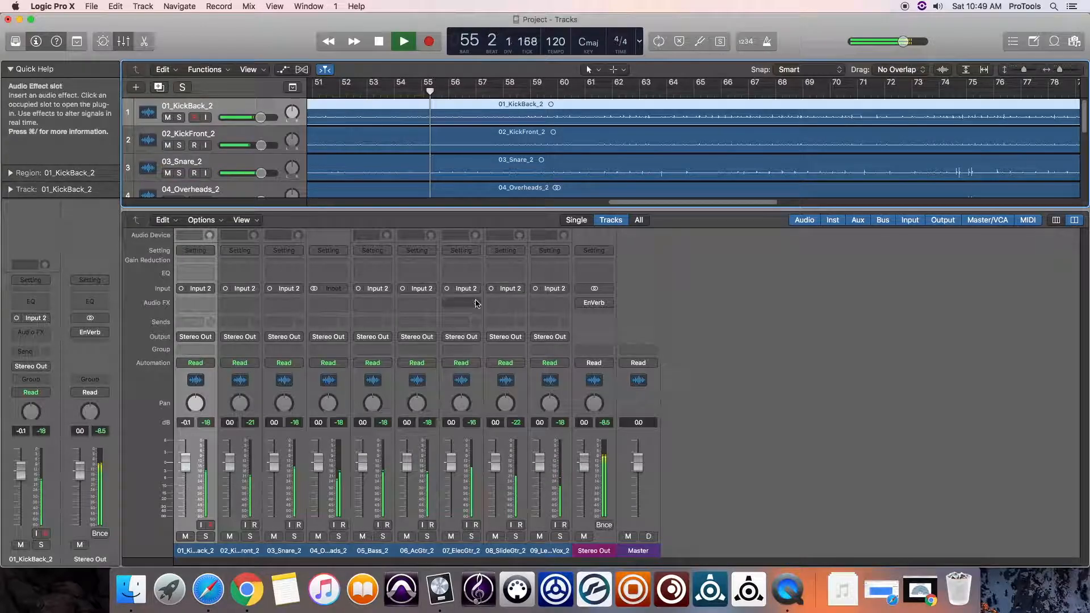
pyautogui.press('space')
pyautogui.moveTo(418, 404); pyautogui.dragTo(423, 446)
pyautogui.moveTo(453, 407); pyautogui.dragTo(461, 363)
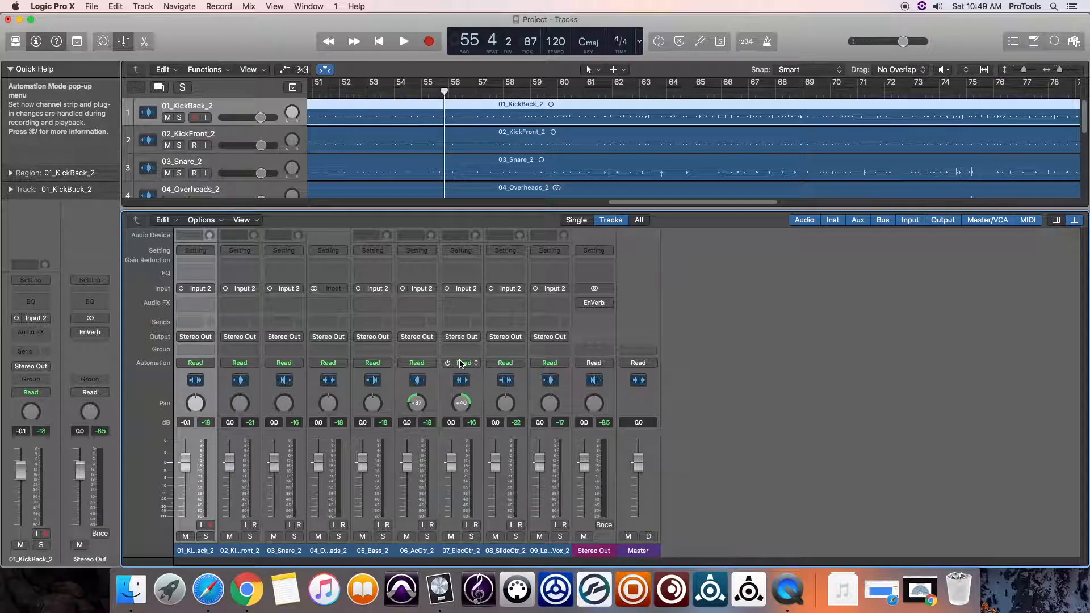
# - Play the full mix from bar 52 to hear the guitar panning, and stop playback
pyautogui.click(339, 93)
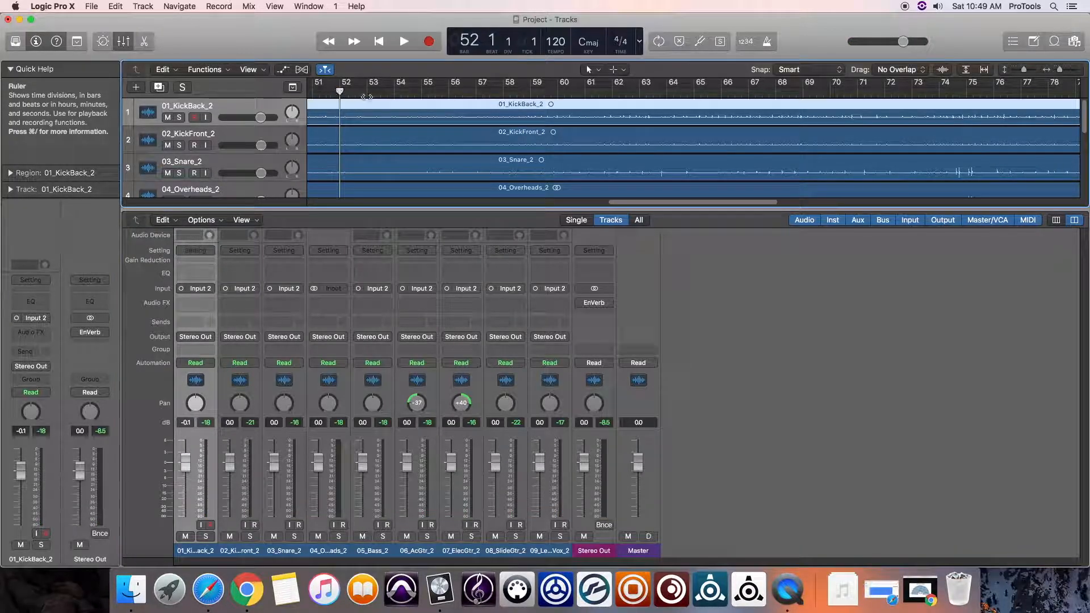
pyautogui.press('space')
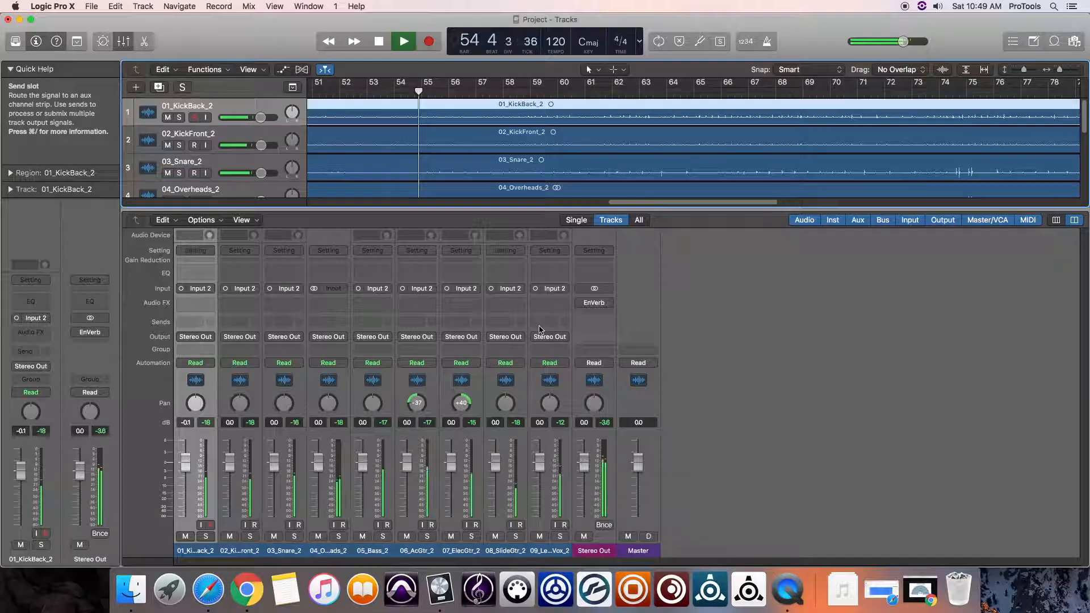
pyautogui.press('space')
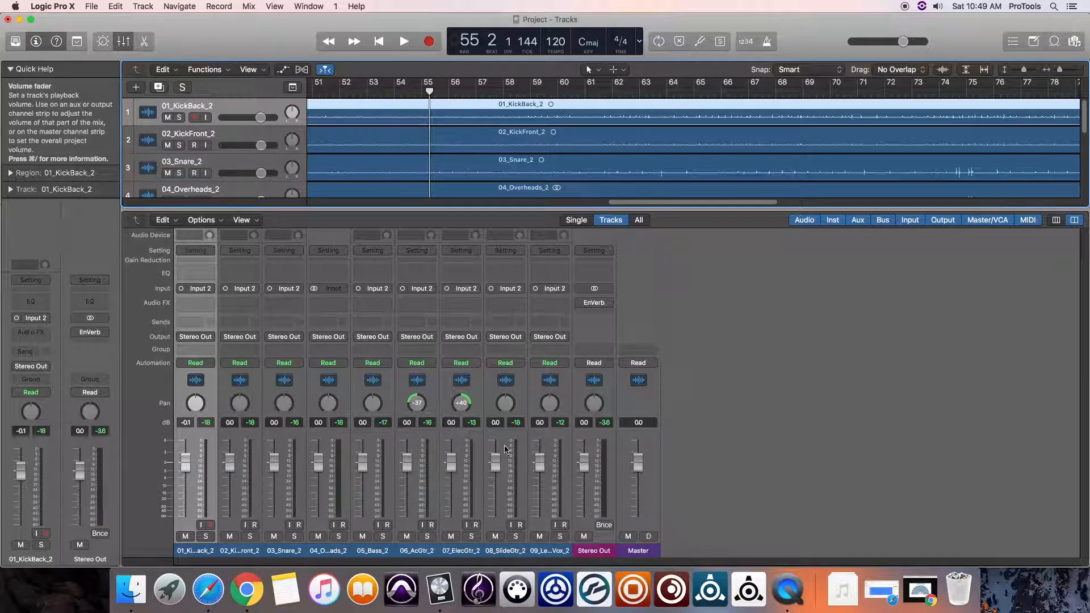
# - Pan 08_SlideGtr_2 to -20 and 06_AcGtr_2 to -40, and play the mix to hear the new placement
pyautogui.moveTo(507, 404); pyautogui.dragTo(507, 451)
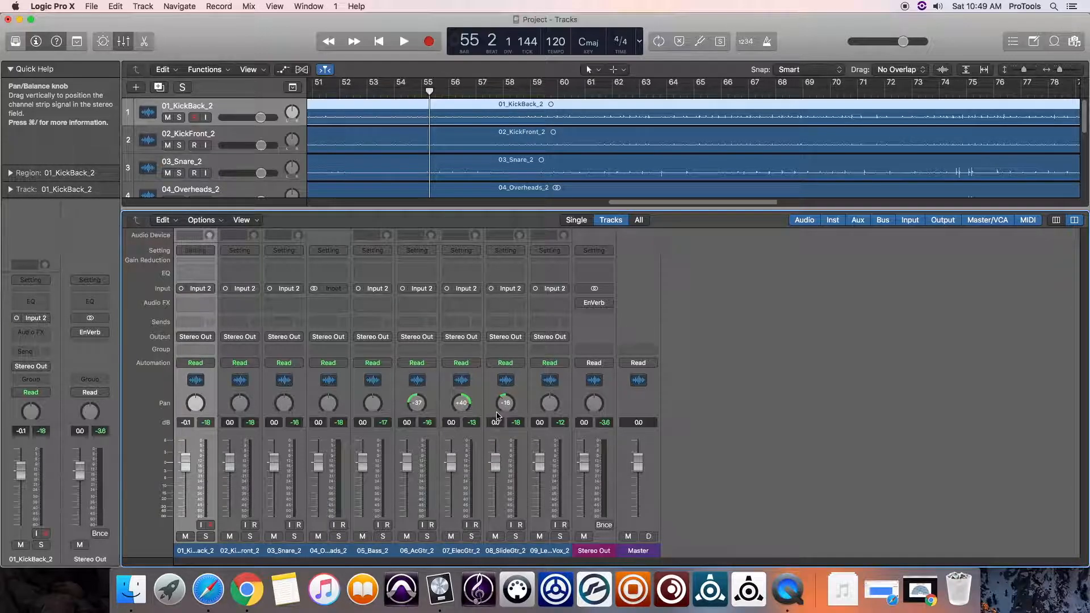
pyautogui.press('space')
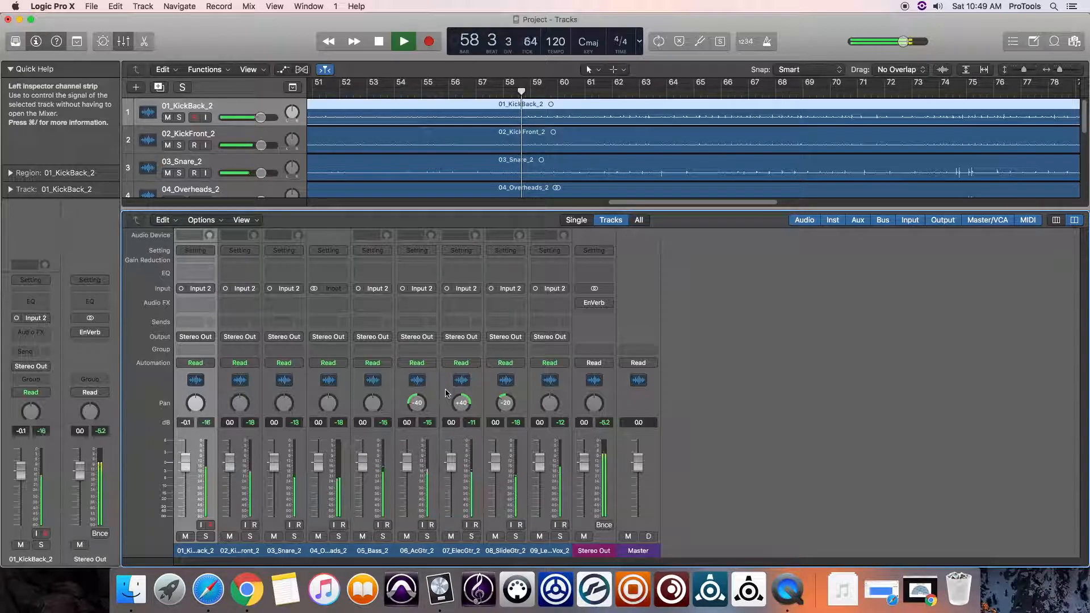
pyautogui.press('space')
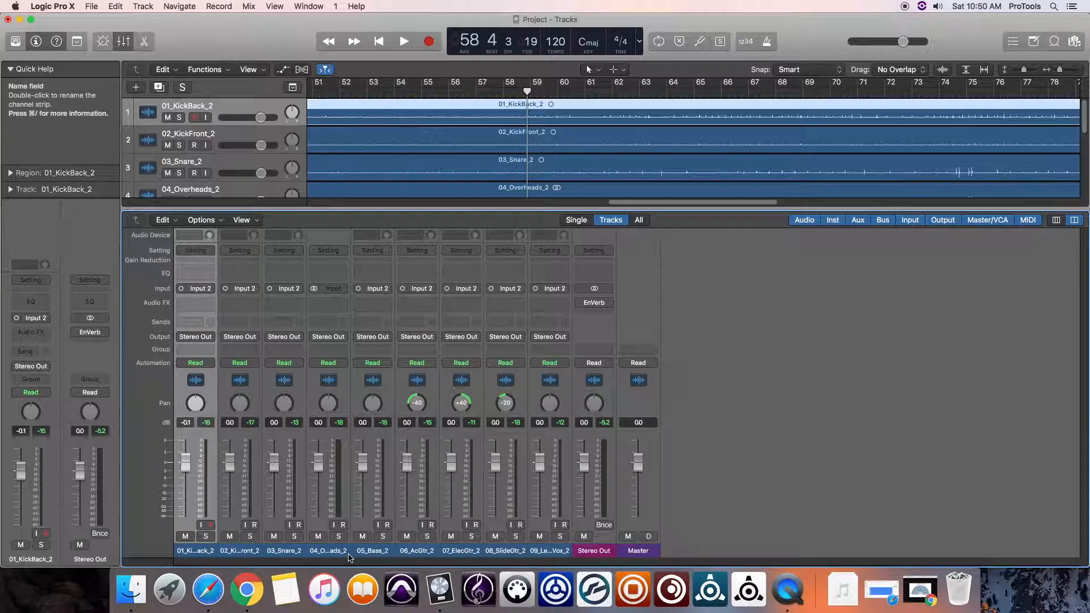
# - Switch to Chrome and examine the Example Mix Placement diagram for positioning instruments in the stereo field
pyautogui.click(247, 591)
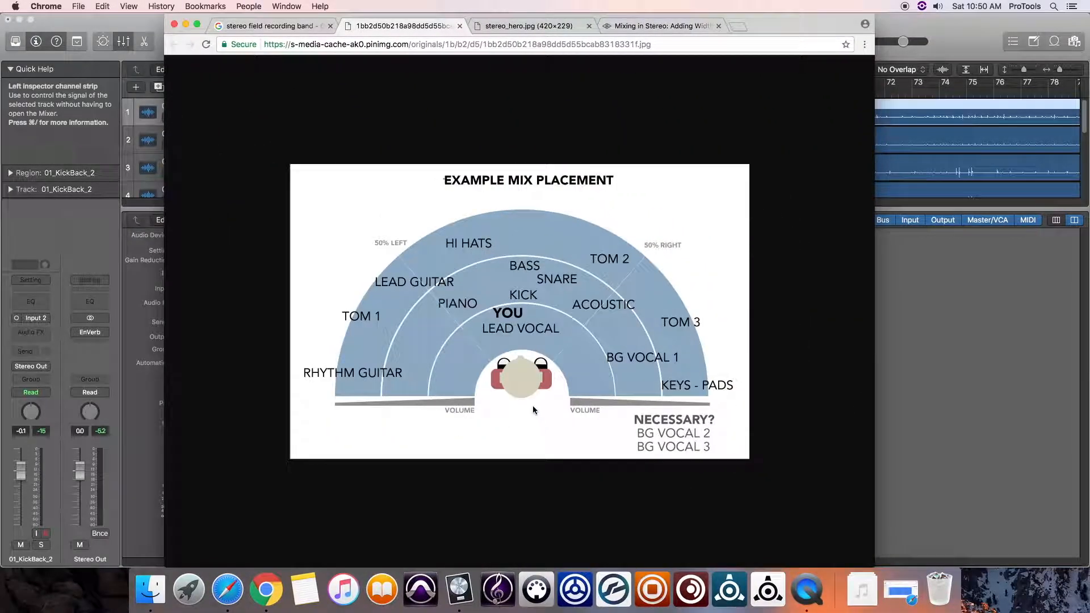